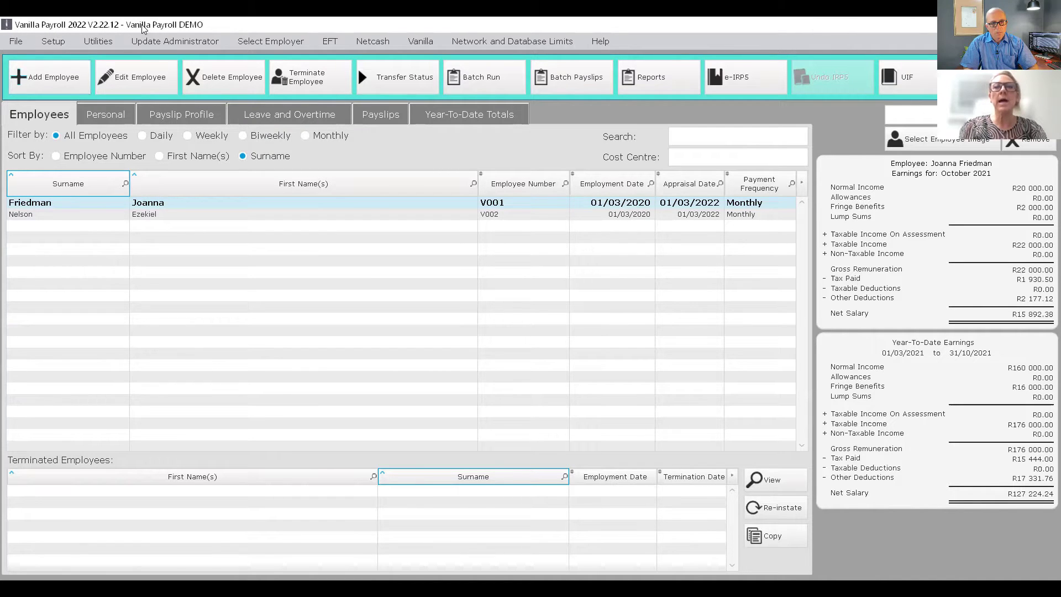
# View the program's What's New release notes, then close them
pyautogui.click(603, 45)
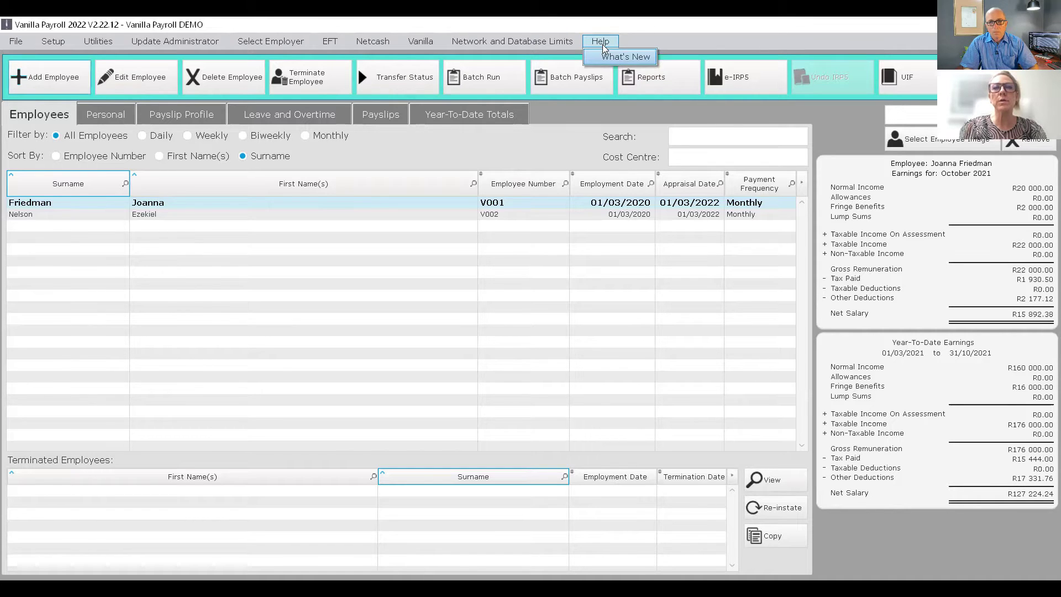
pyautogui.press('Return')
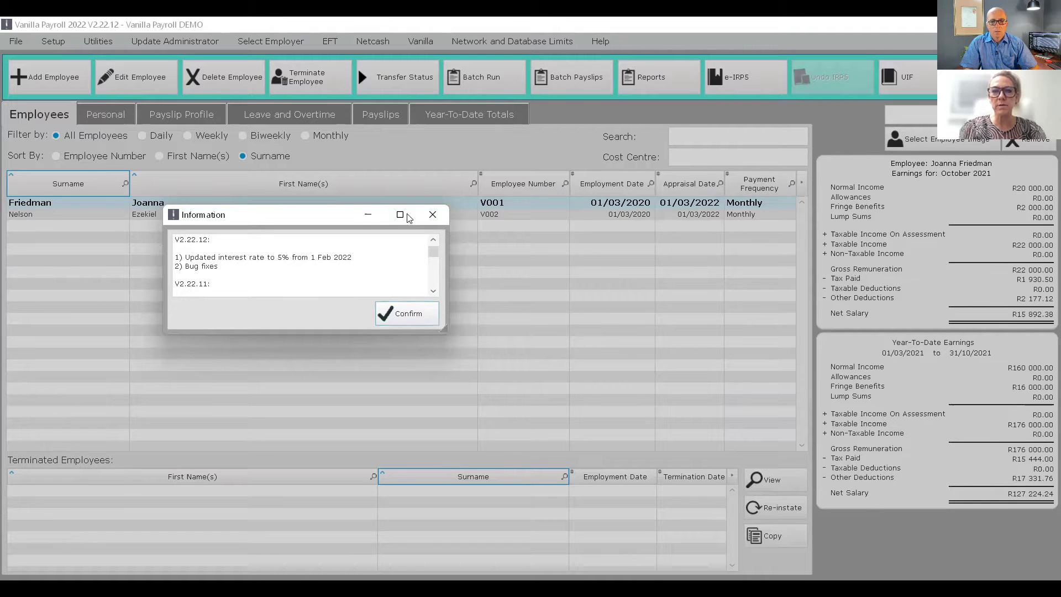
pyautogui.click(435, 215)
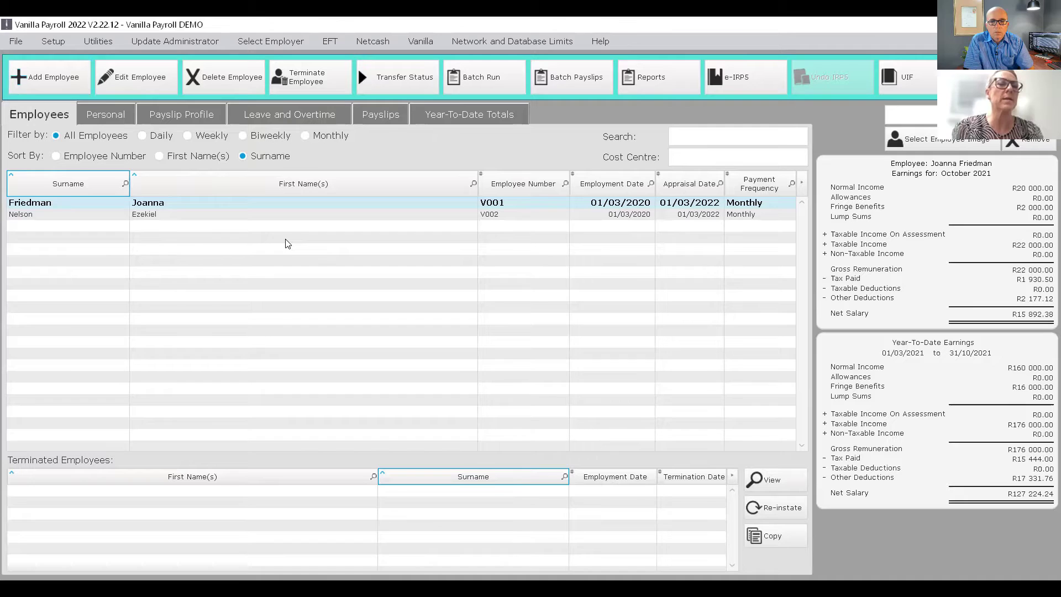
# Open the Vanilla Payroll DEMO employer for editing, with the PAYE Reference Number field in focus
pyautogui.click(272, 41)
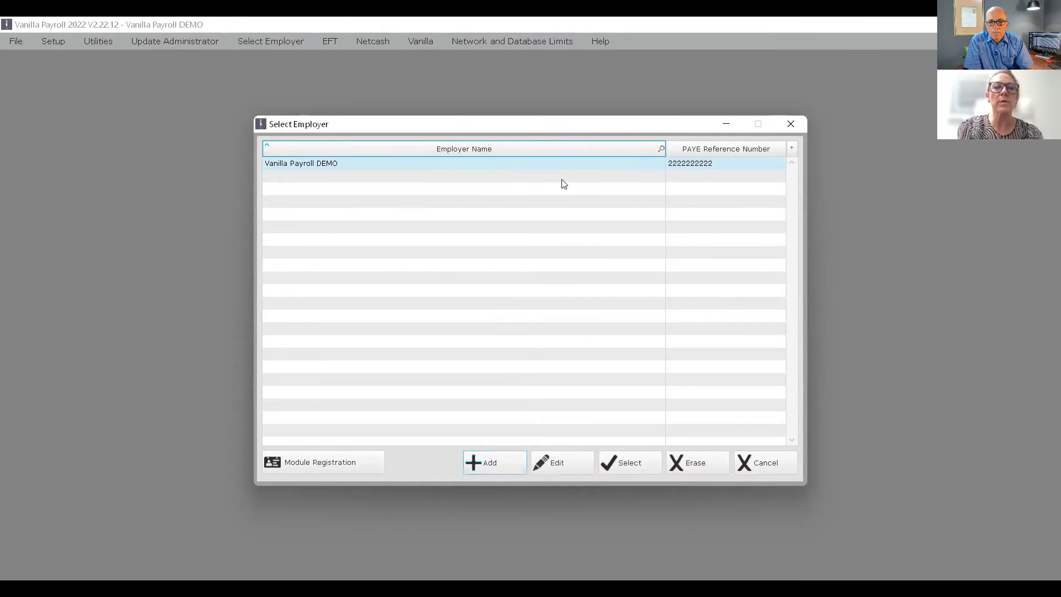
pyautogui.click(580, 462)
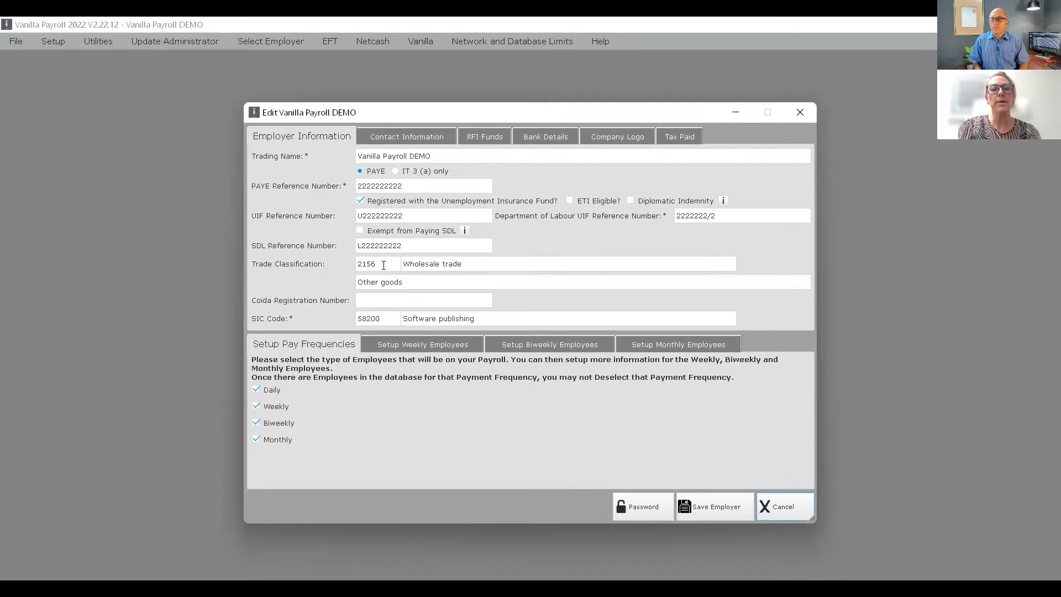
pyautogui.click(432, 186)
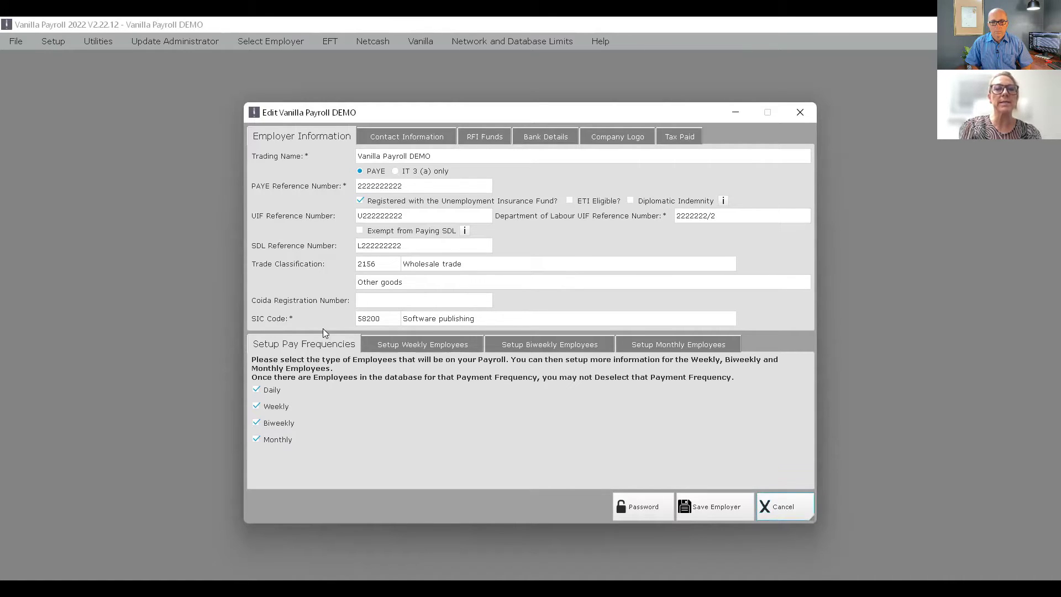
pyautogui.click(448, 320)
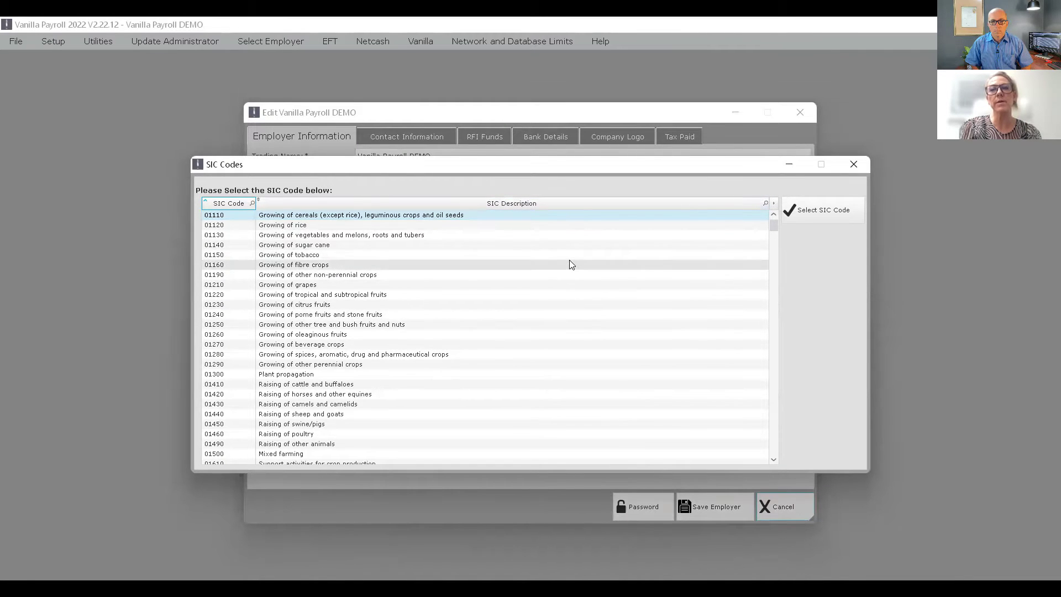
pyautogui.click(761, 202)
pyautogui.click(766, 204)
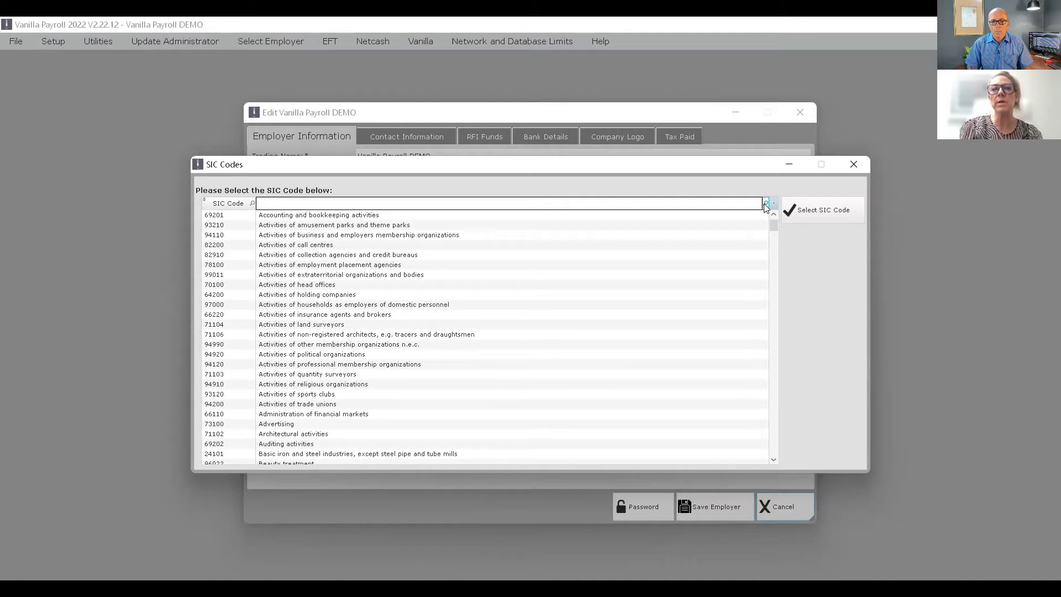
pyautogui.click(697, 174)
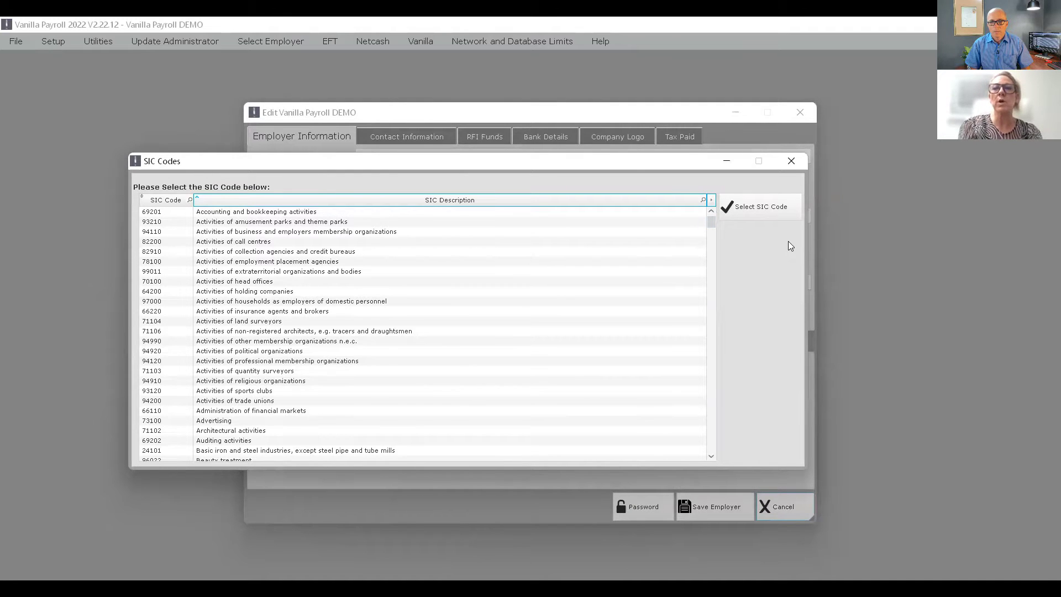
pyautogui.click(799, 162)
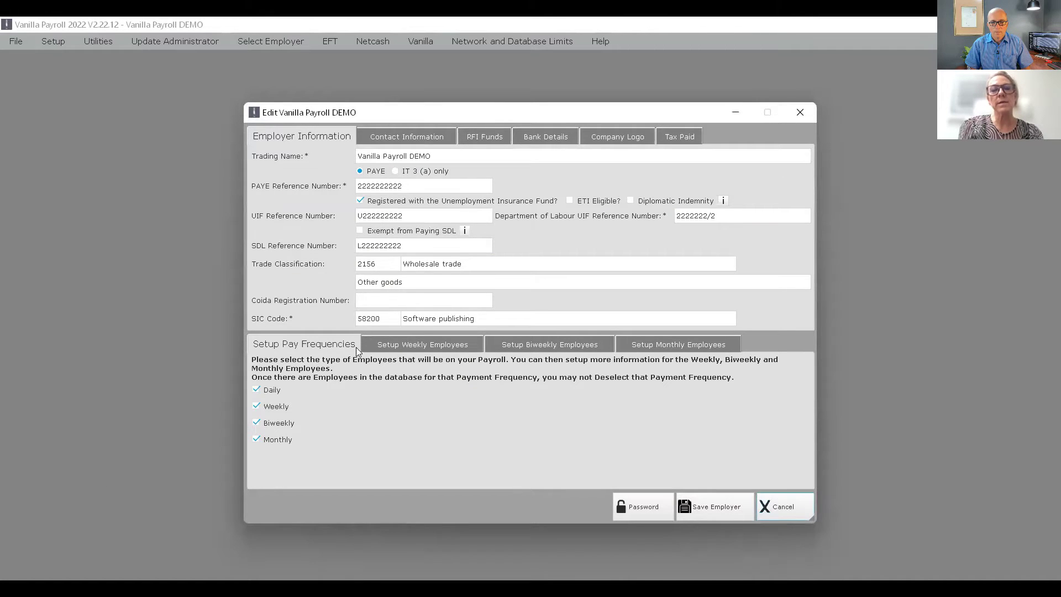
# Review the weekly, biweekly and monthly pay cycles, then the employer's contact and address details
pyautogui.click(447, 346)
pyautogui.click(511, 345)
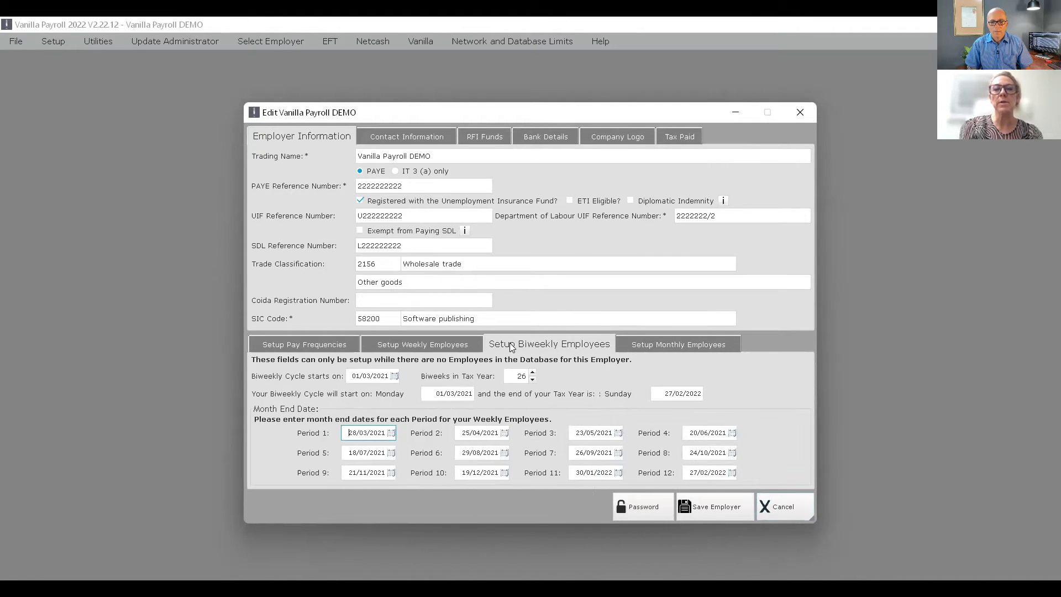
pyautogui.click(658, 346)
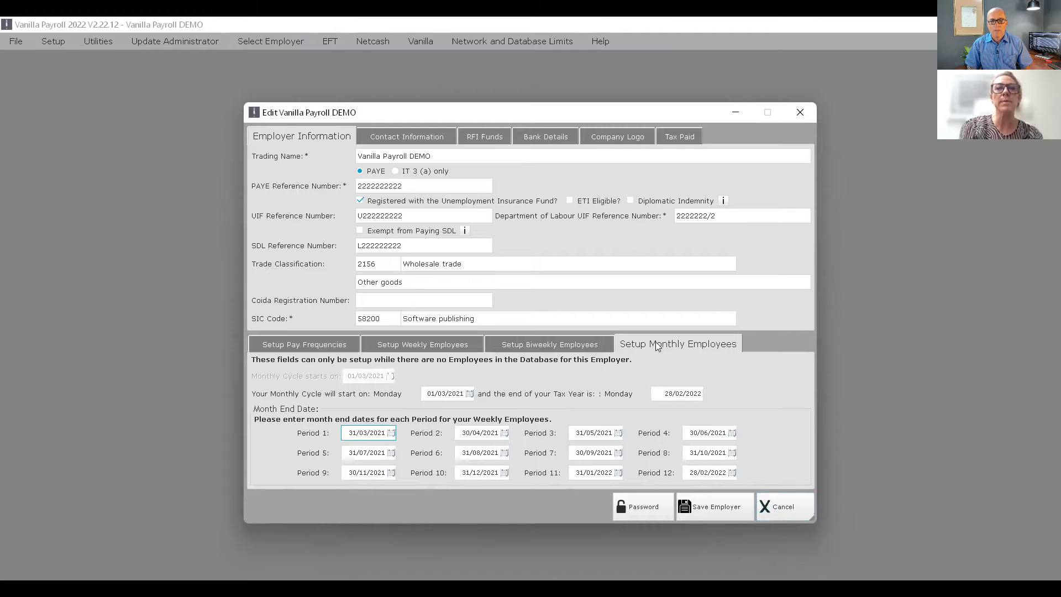
pyautogui.click(426, 135)
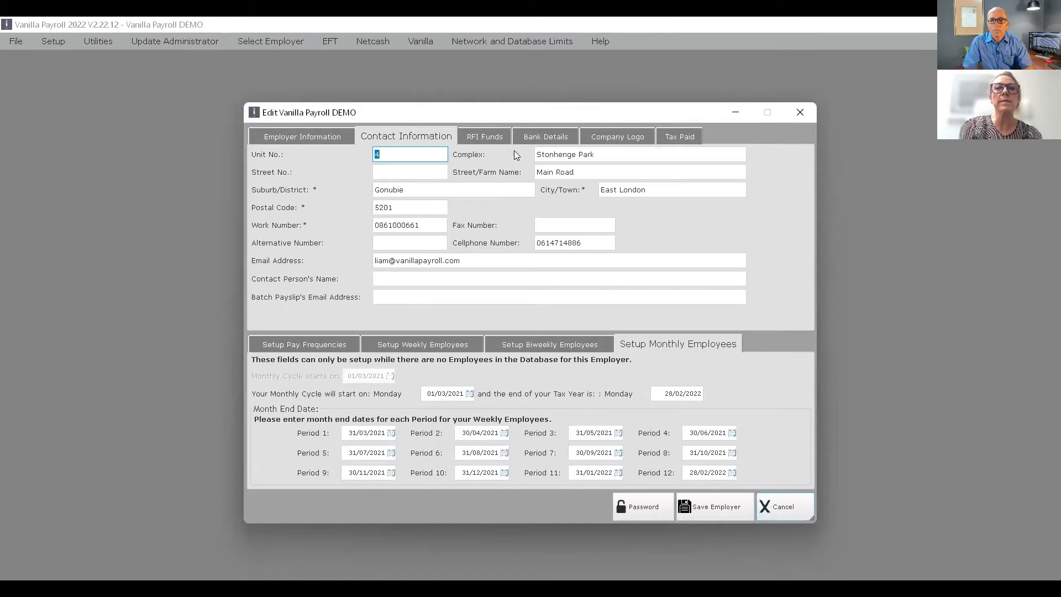
# Check the employer's FNB bank details, then save and close the employer form
pyautogui.click(525, 138)
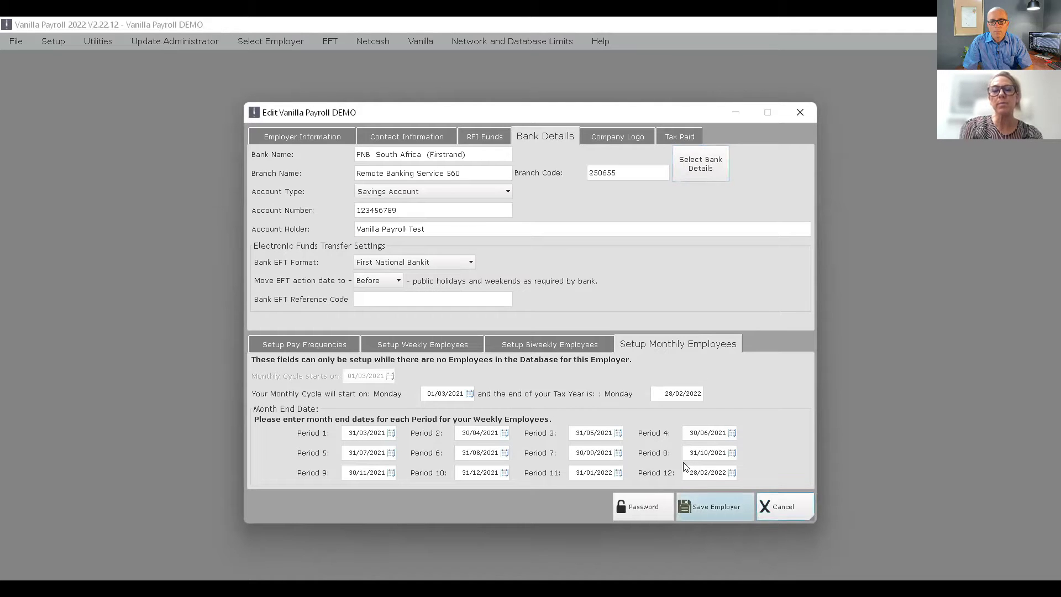
pyautogui.press('Return')
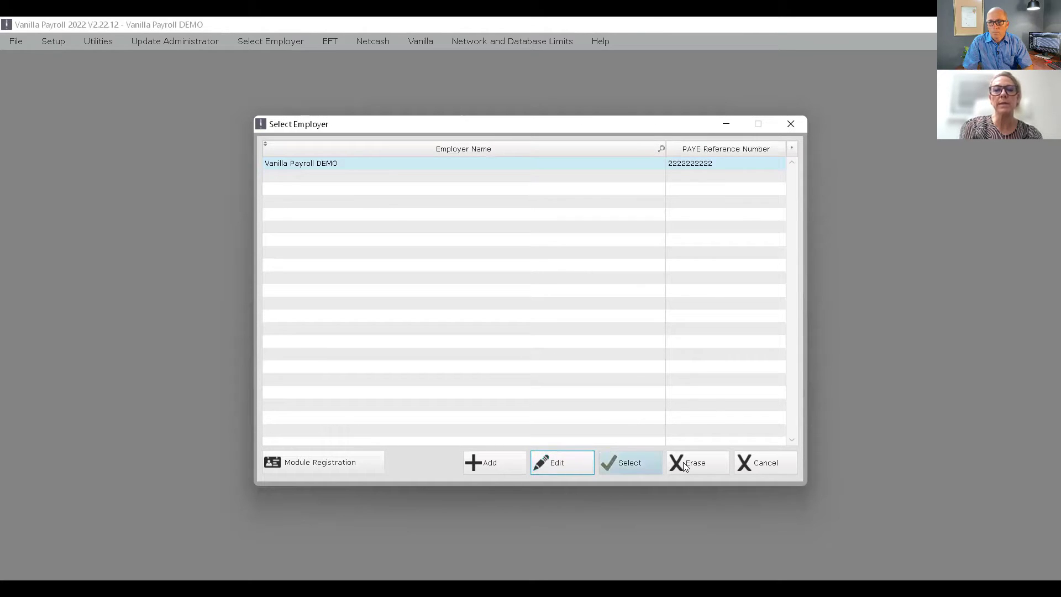
# Load the DEMO payroll and set a Test IRP5 file to Annual Reconciliation Declaration
pyautogui.press('Return')
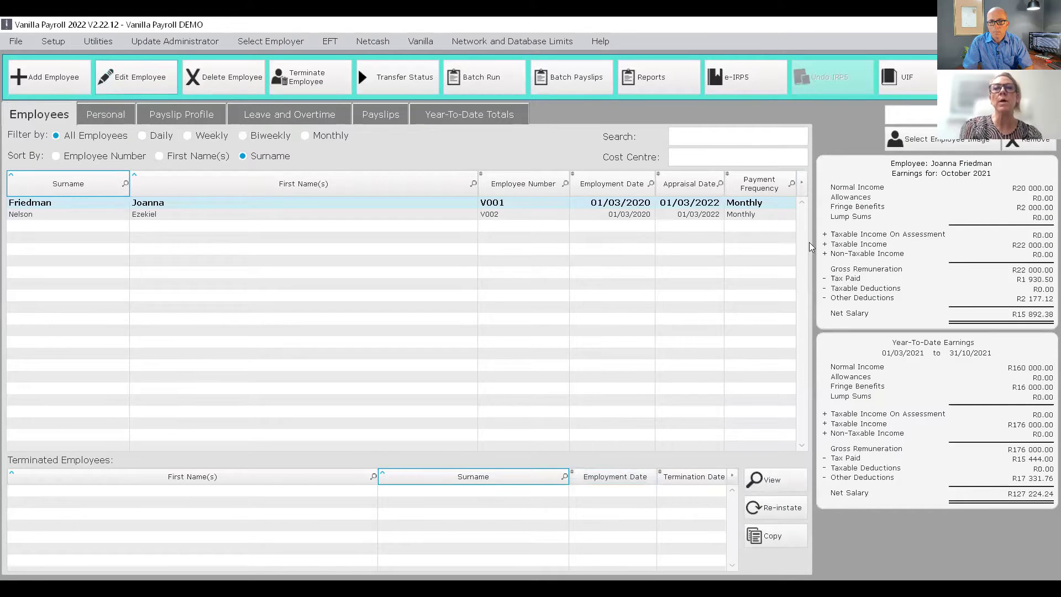
pyautogui.click(763, 87)
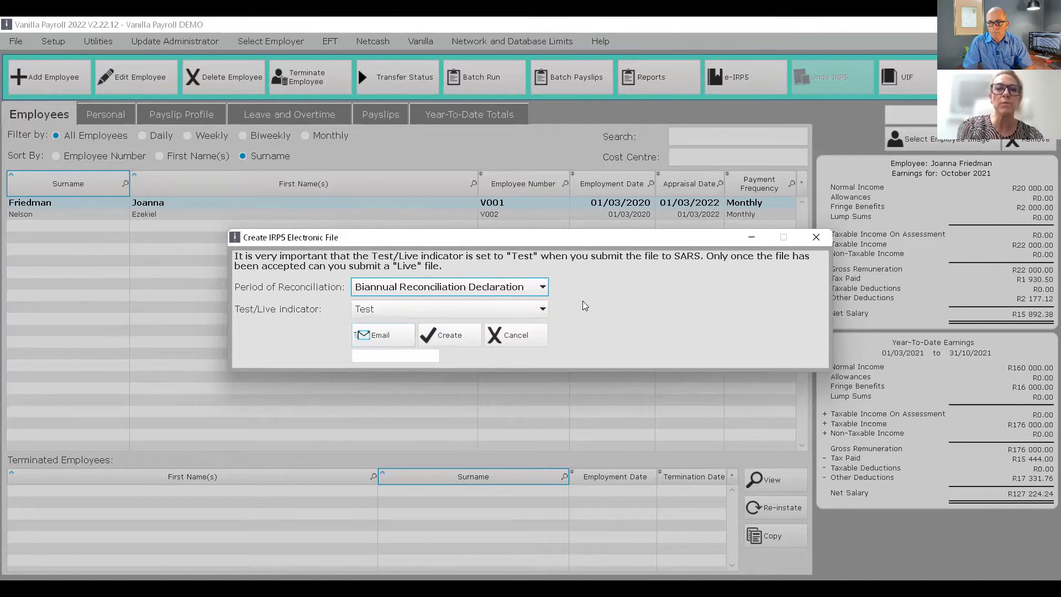
pyautogui.click(538, 288)
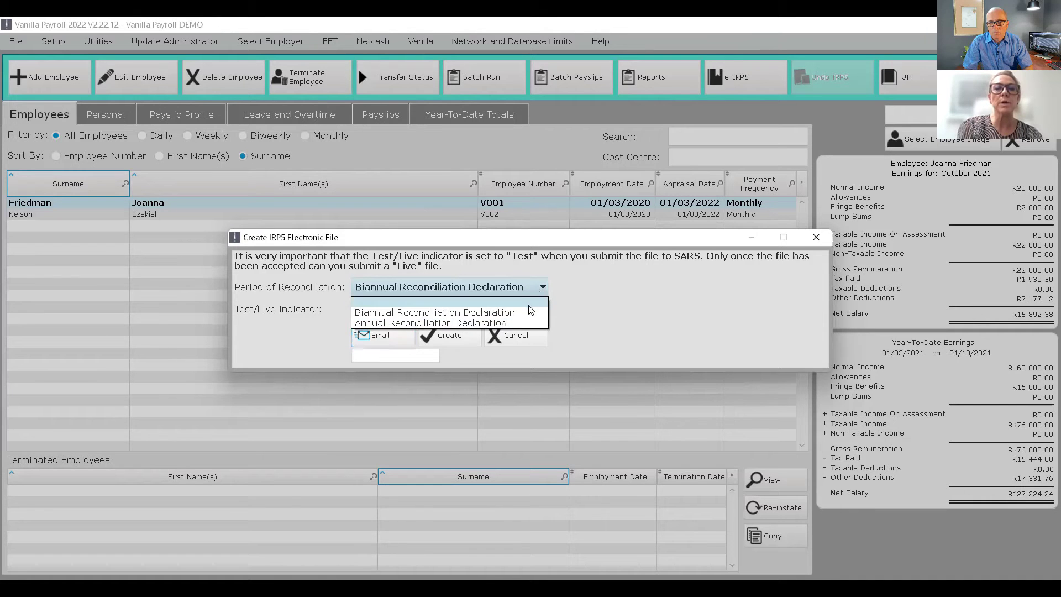
pyautogui.click(525, 323)
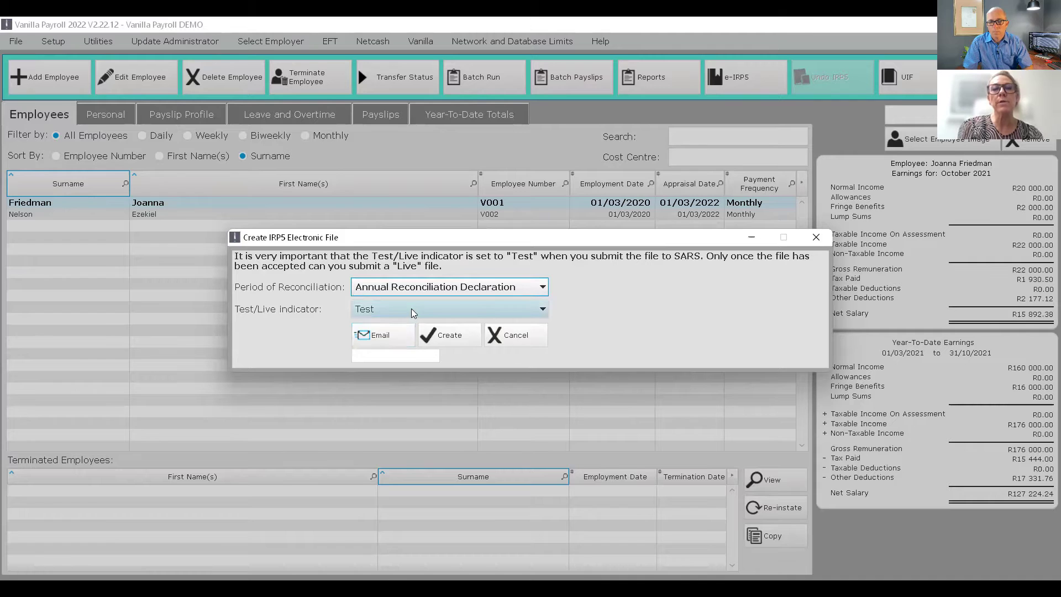
# Create the Test IRP5 file and save it as irp5.22
pyautogui.click(438, 340)
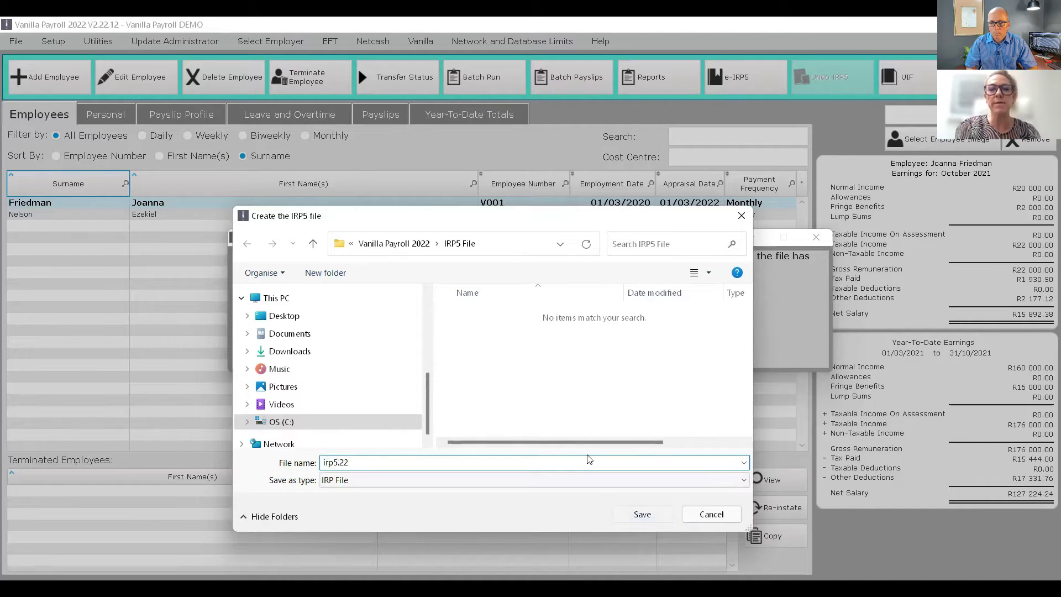
pyautogui.press('Return')
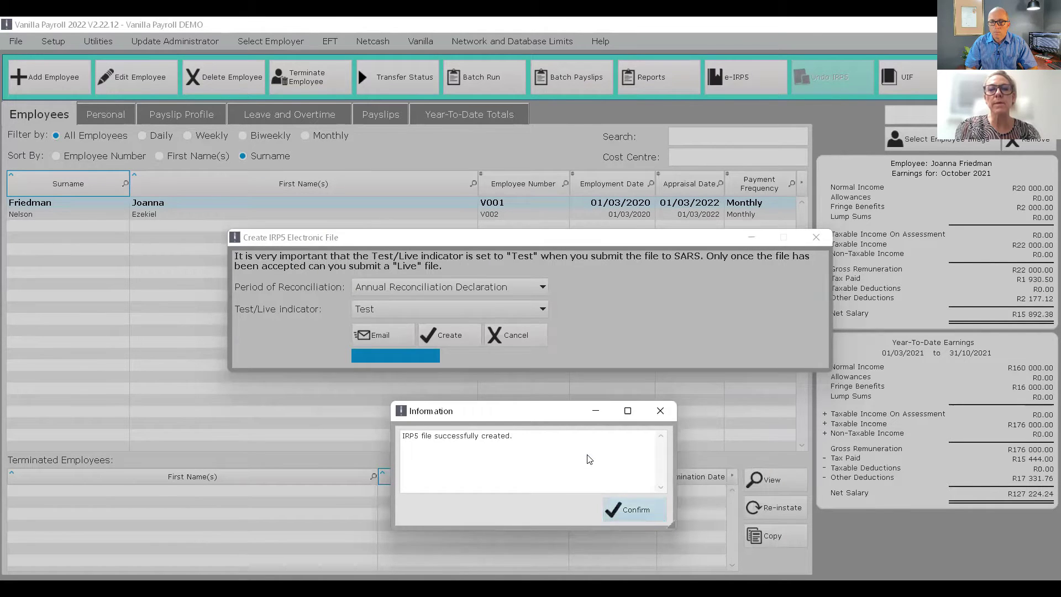
# Dismiss the file-created message and close the Create IRP5 Electronic File window
pyautogui.press('Return')
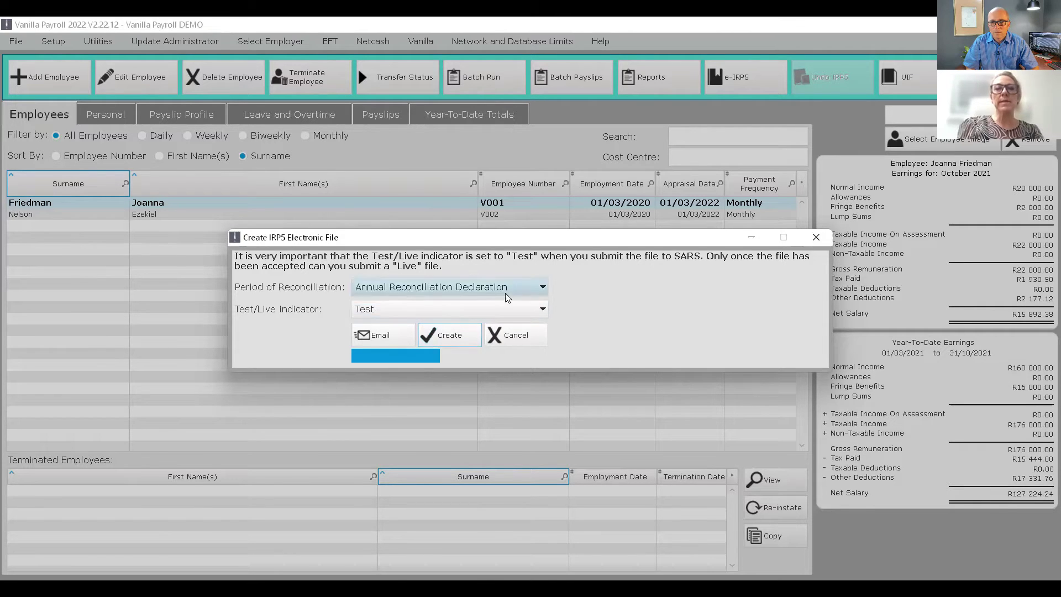
pyautogui.click(814, 239)
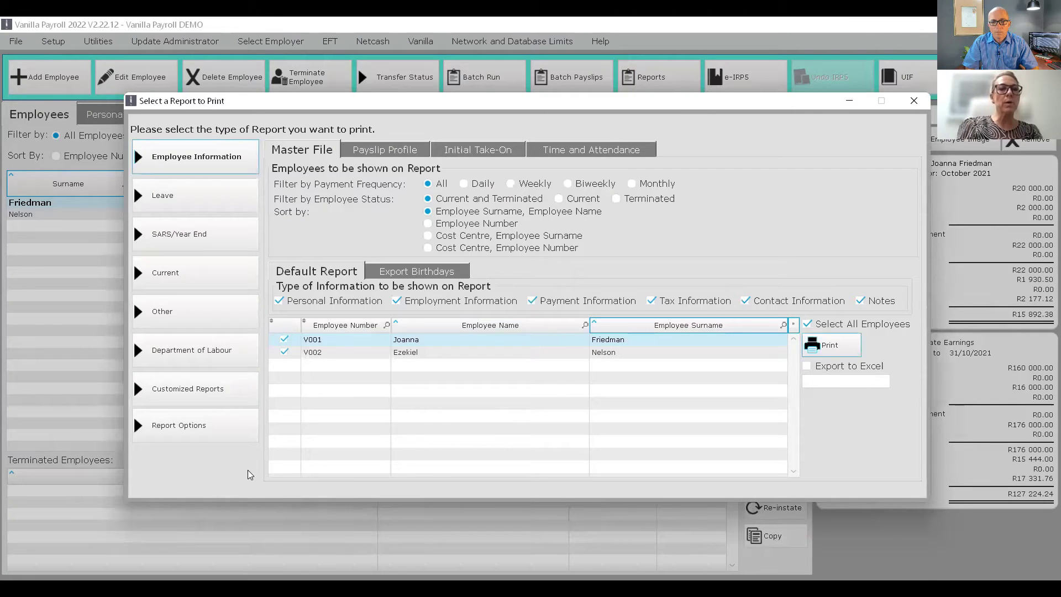
# Preview and close the EMP501 return, then generate the YTD Summary Report preview
pyautogui.click(223, 233)
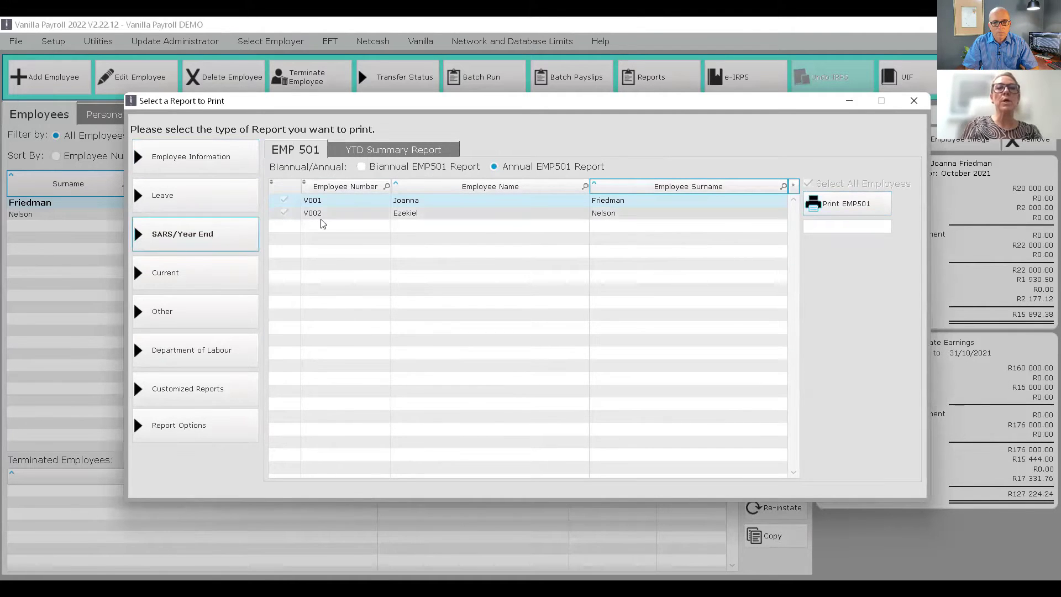
pyautogui.click(827, 205)
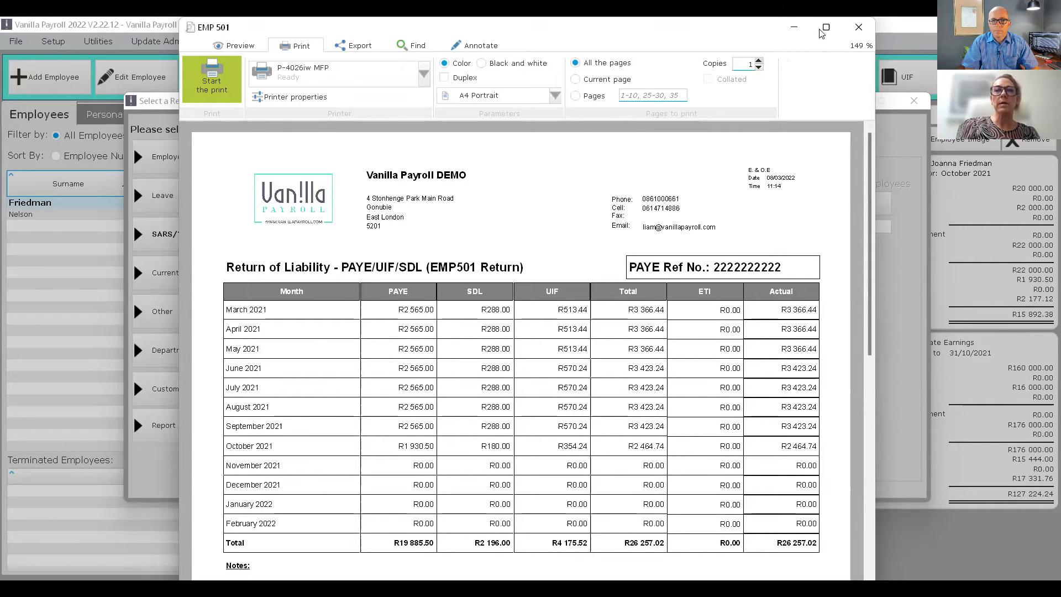
pyautogui.doubleClick(680, 33)
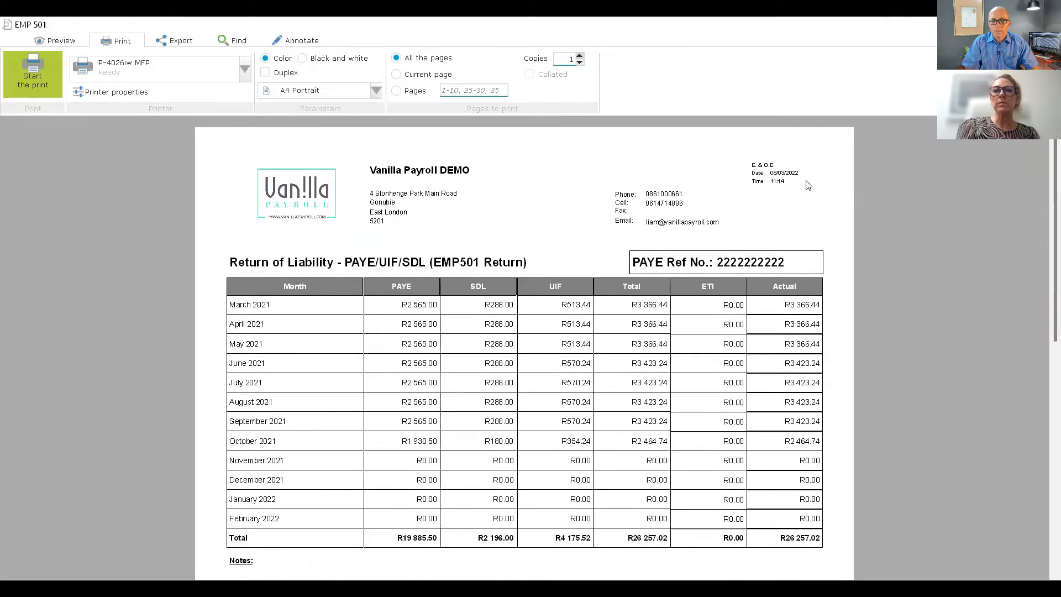
pyautogui.moveTo(1033, 8); pyautogui.dragTo(794, 143)
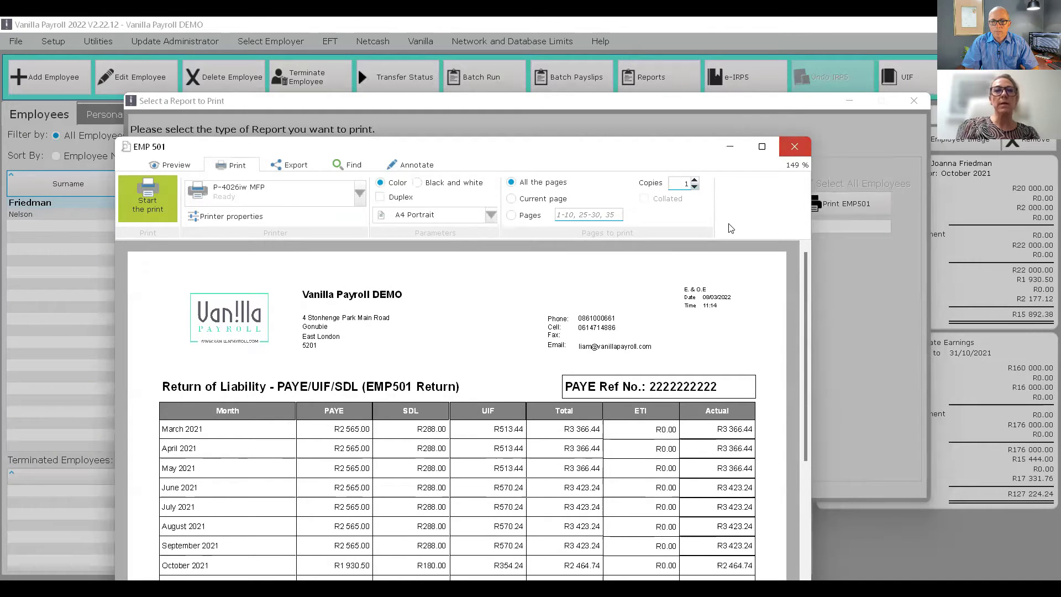
pyautogui.click(794, 145)
pyautogui.click(404, 153)
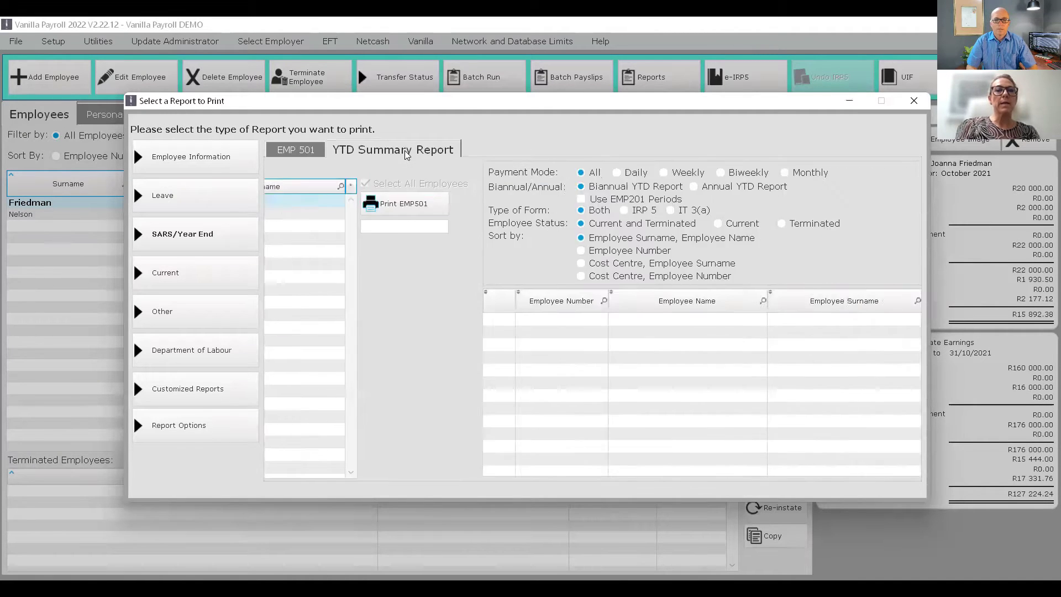
pyautogui.click(827, 321)
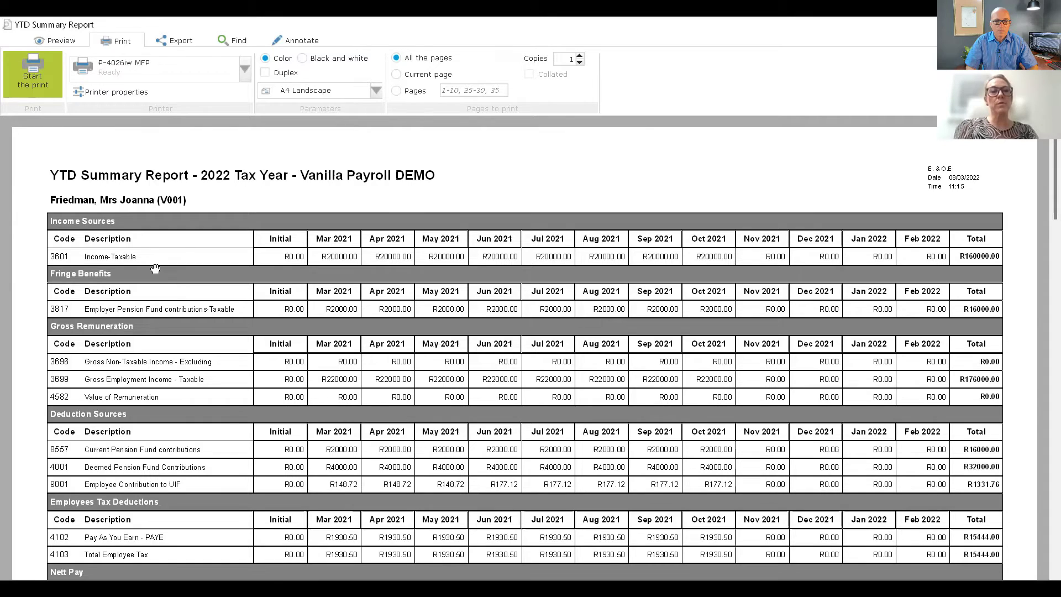
# Scroll through the 2022 tax year YTD Summary Report preview
pyautogui.scroll(-1, 168, 339)
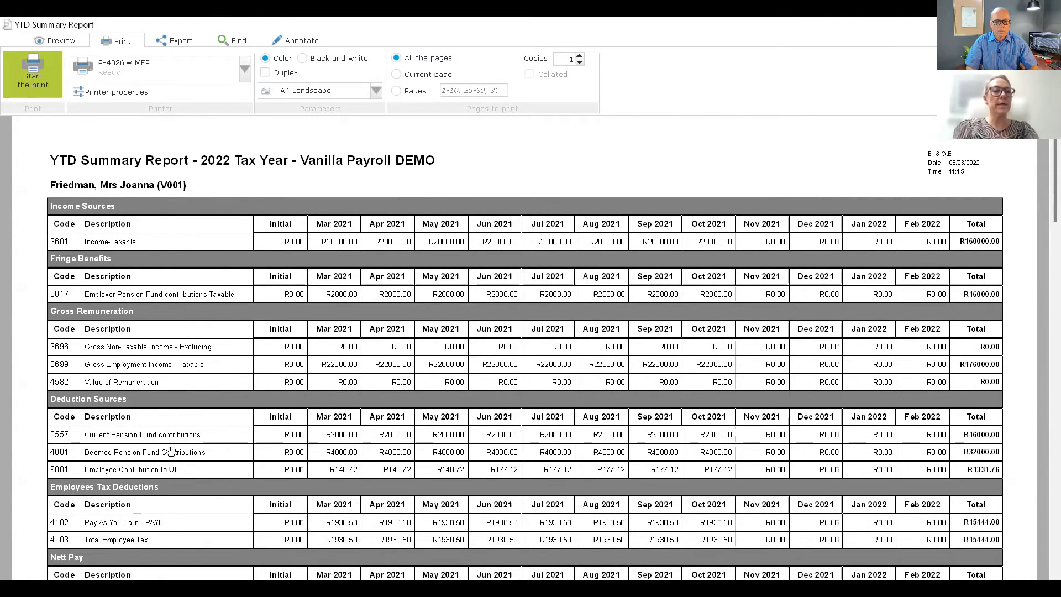
pyautogui.scroll(-1, 154, 473)
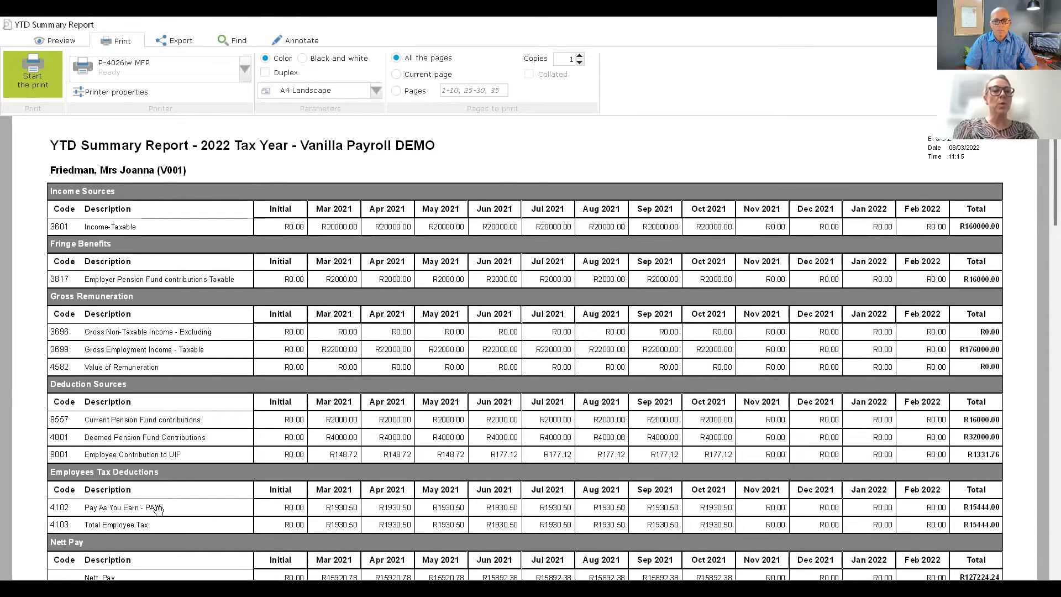
pyautogui.scroll(-3, 188, 487)
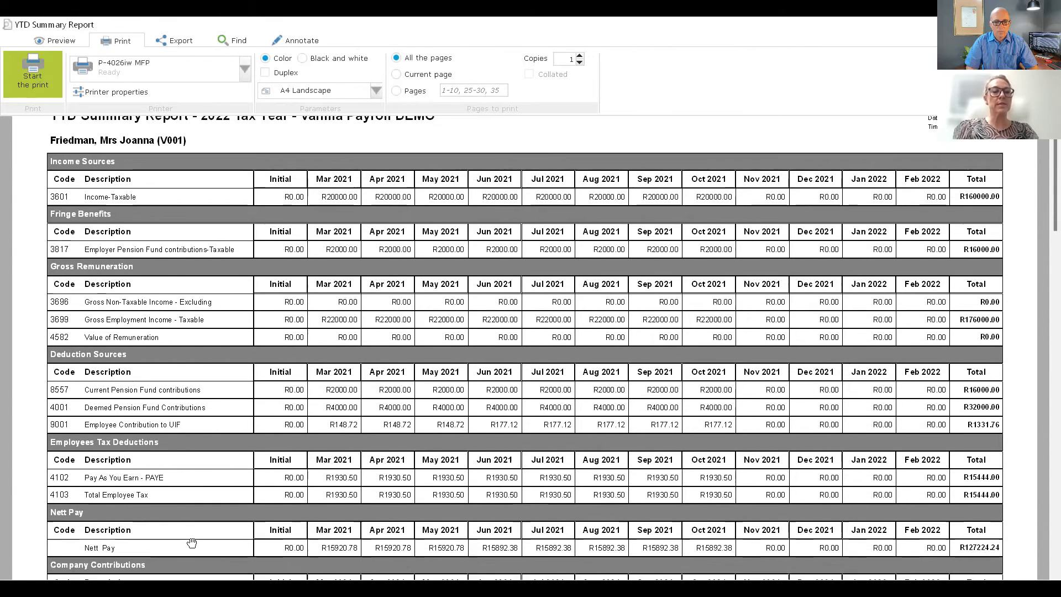
pyautogui.scroll(-6, 194, 544)
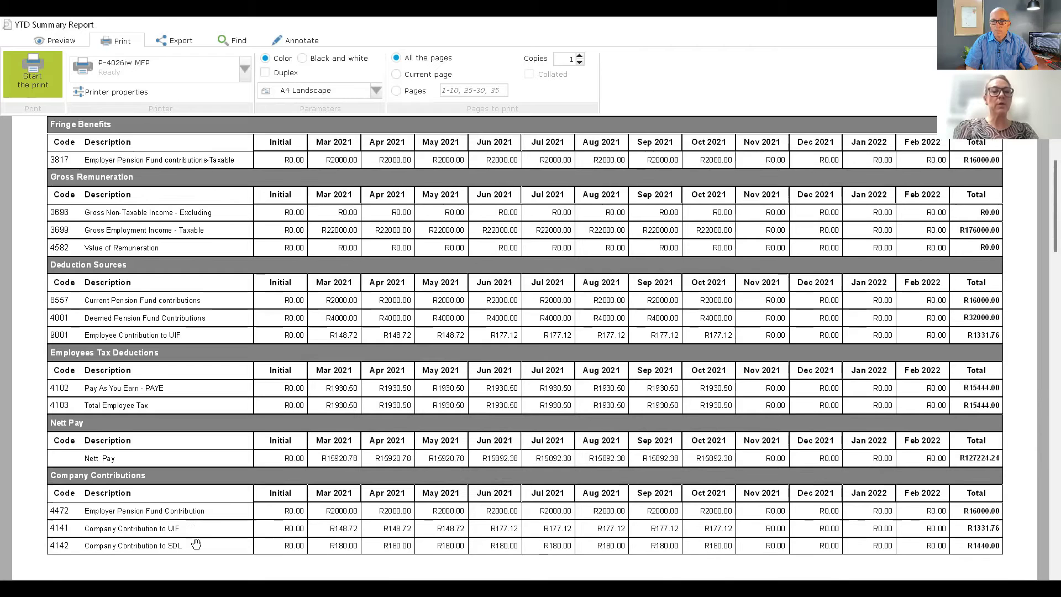
pyautogui.scroll(11, 295, 236)
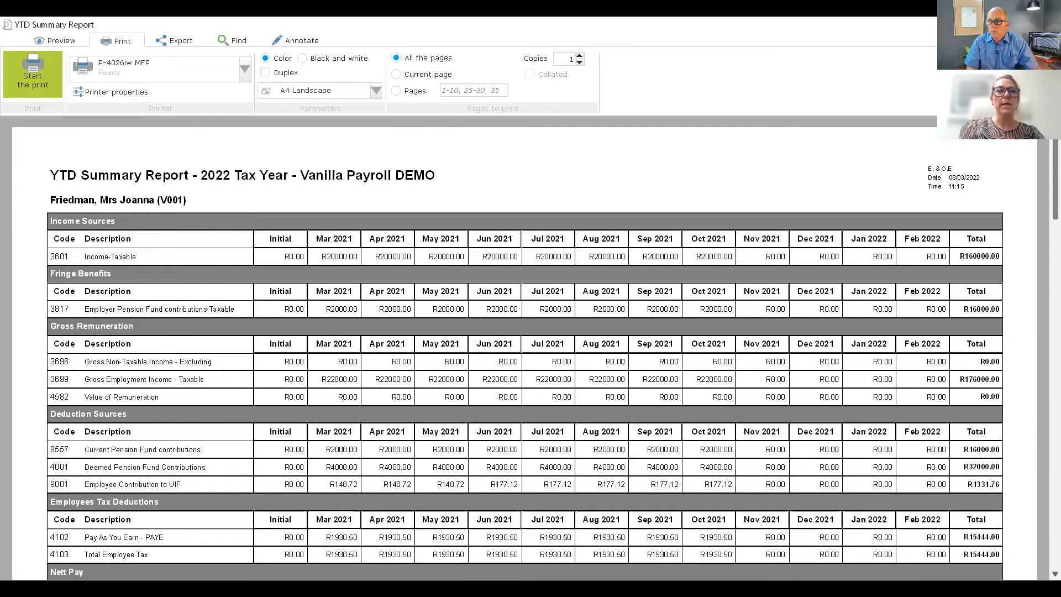
# Shrink the maximized YTD Summary Report preview to a smaller window
pyautogui.doubleClick(718, 24)
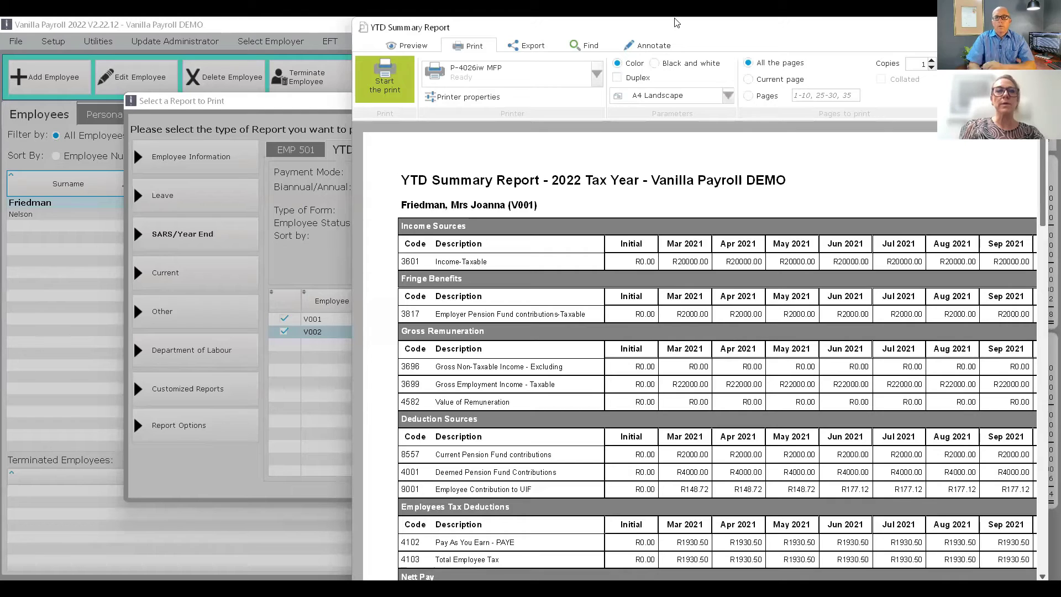
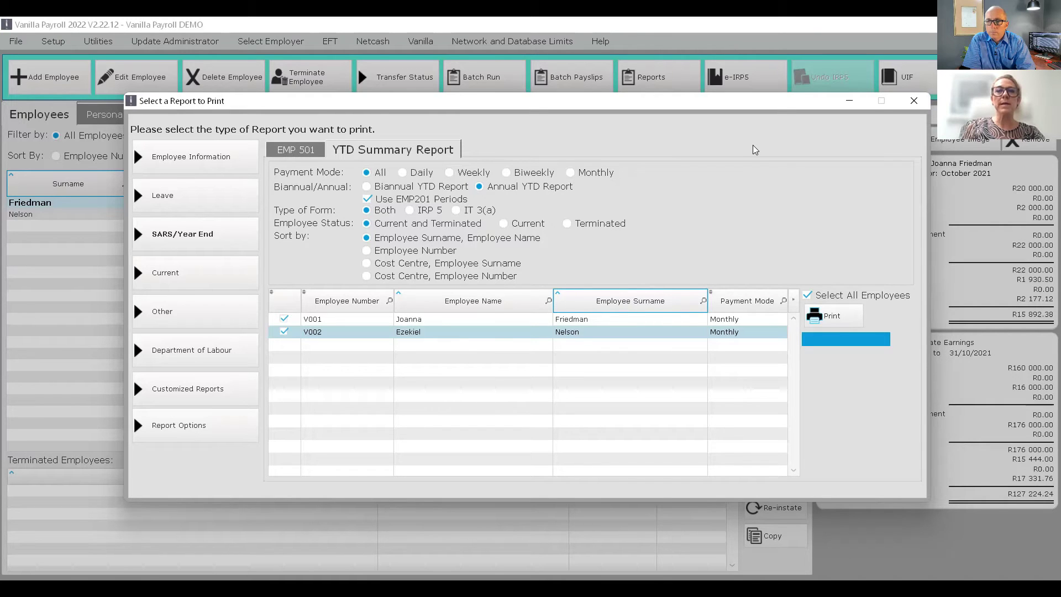
# Create a Live e-IRP5 file for the Biannual Reconciliation, reaching the irp5.22 save prompt
pyautogui.press('Escape')
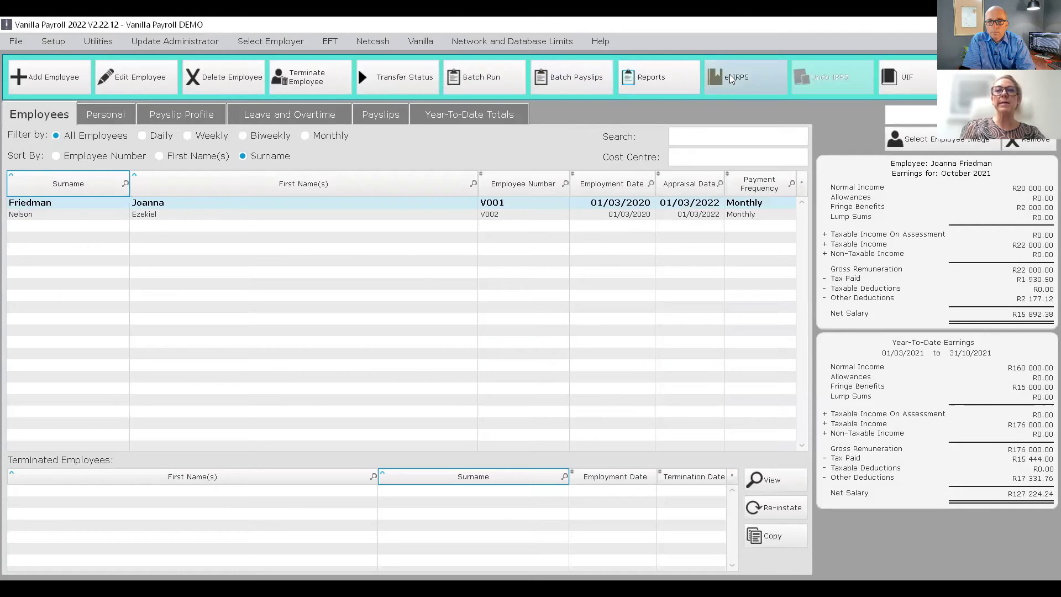
pyautogui.click(729, 78)
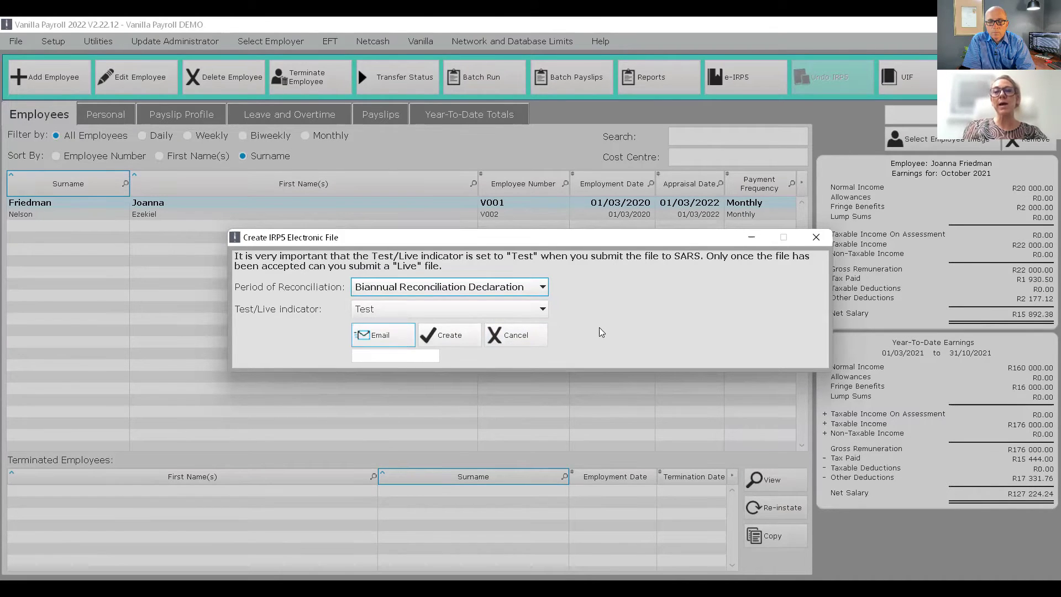
pyautogui.click(544, 312)
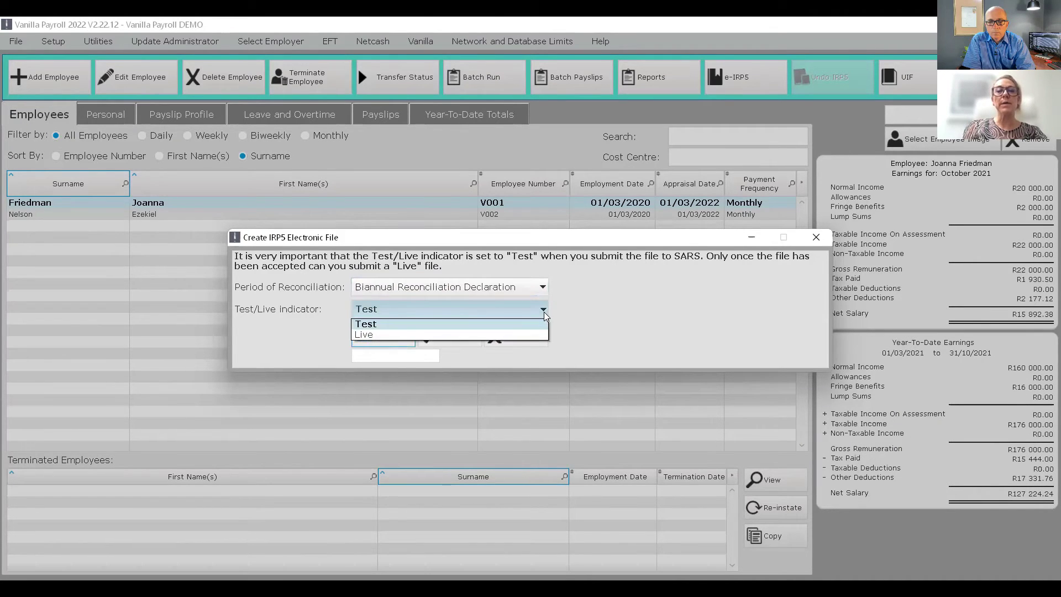
pyautogui.click(528, 336)
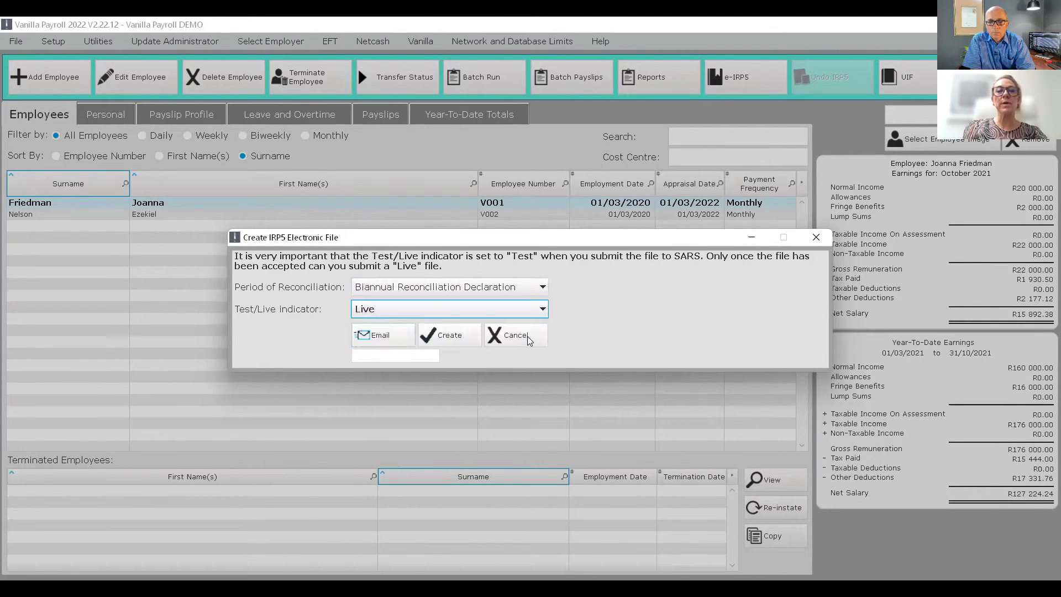
pyautogui.click(464, 338)
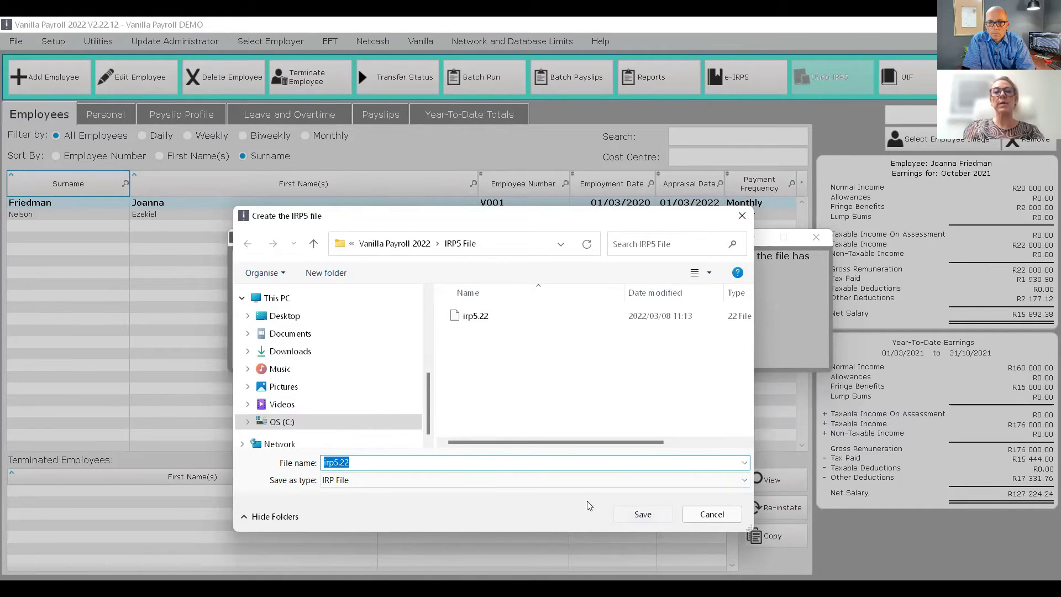
# Decline replacing the existing irp5.22 and switch the save location to the C: drive
pyautogui.press('Return')
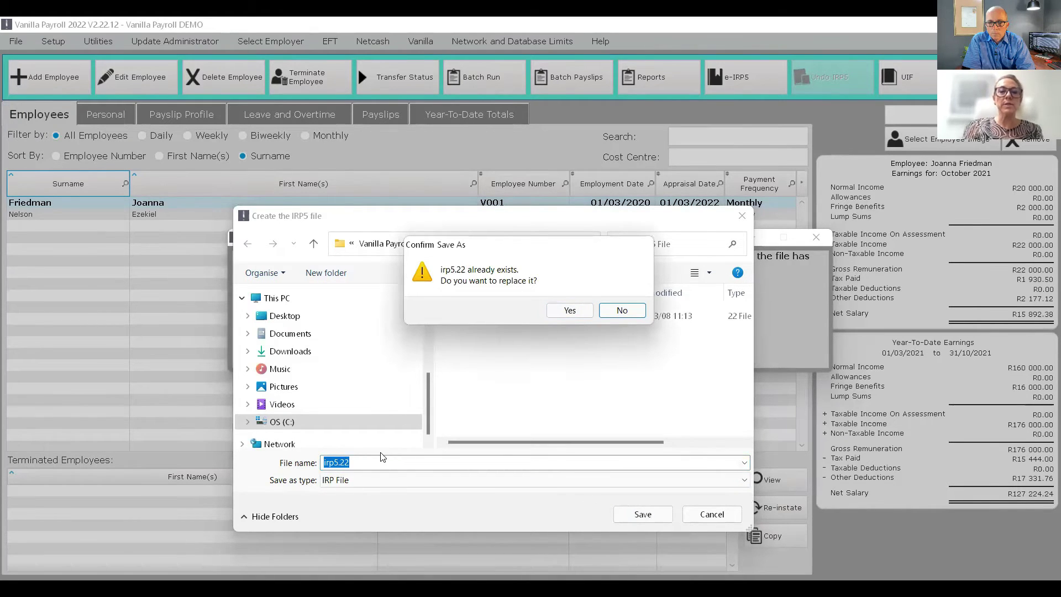
pyautogui.click(622, 310)
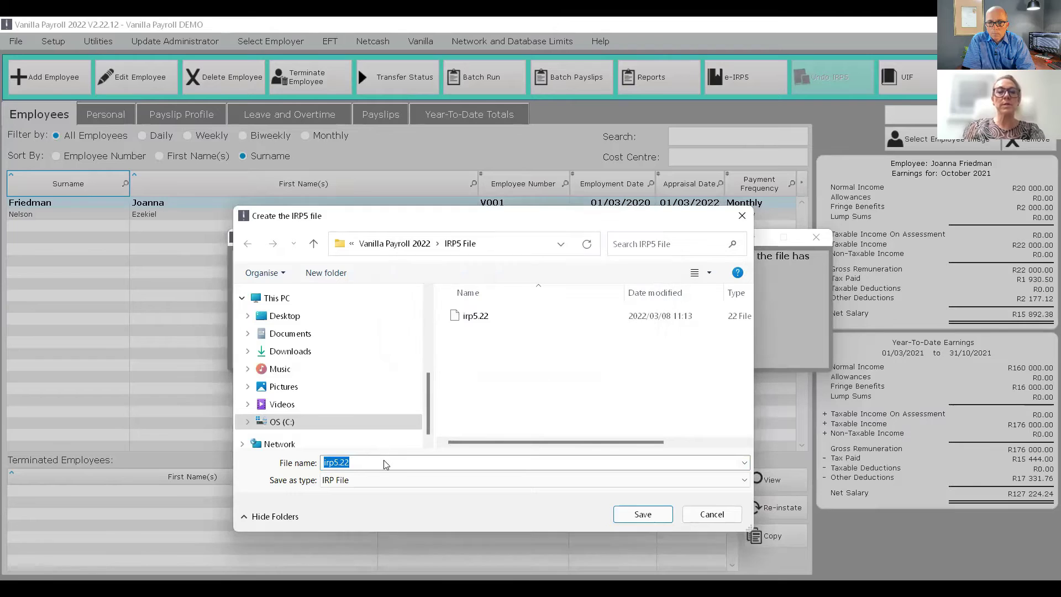
pyautogui.click(379, 467)
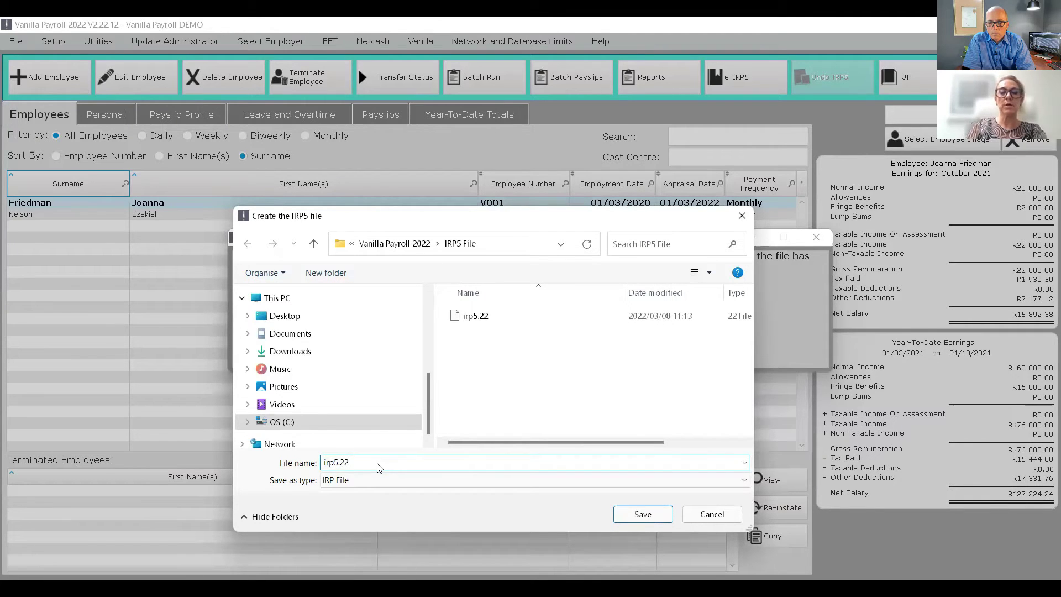
pyautogui.click(379, 433)
pyautogui.write('E')
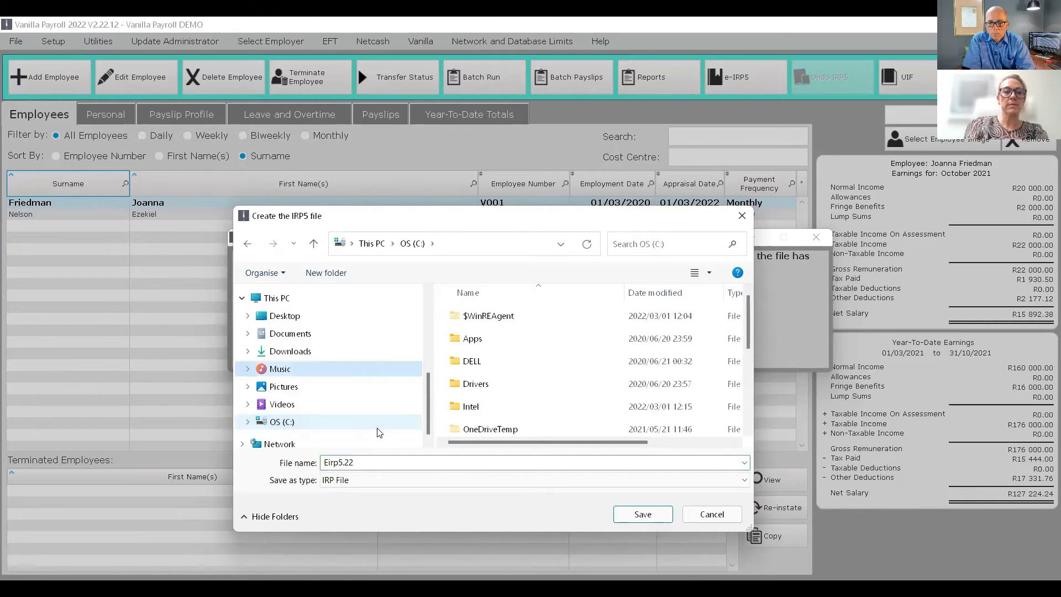
# Rename the IRP5 file to 'DEMO LIVE FILE irp5.22' and save it on C:
pyautogui.moveTo(325, 461); pyautogui.dragTo(371, 466)
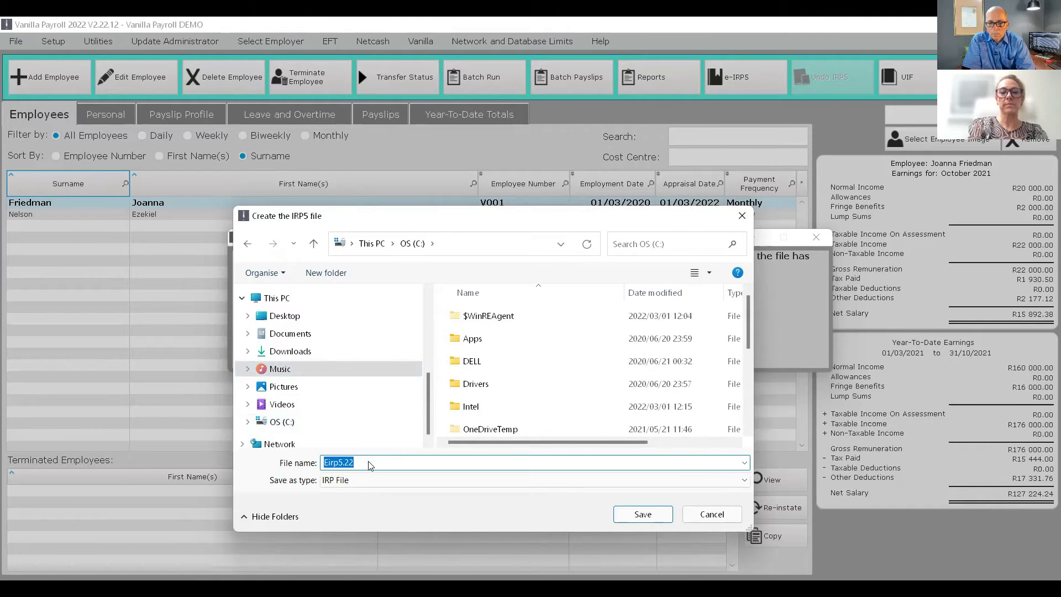
pyautogui.press('Home')
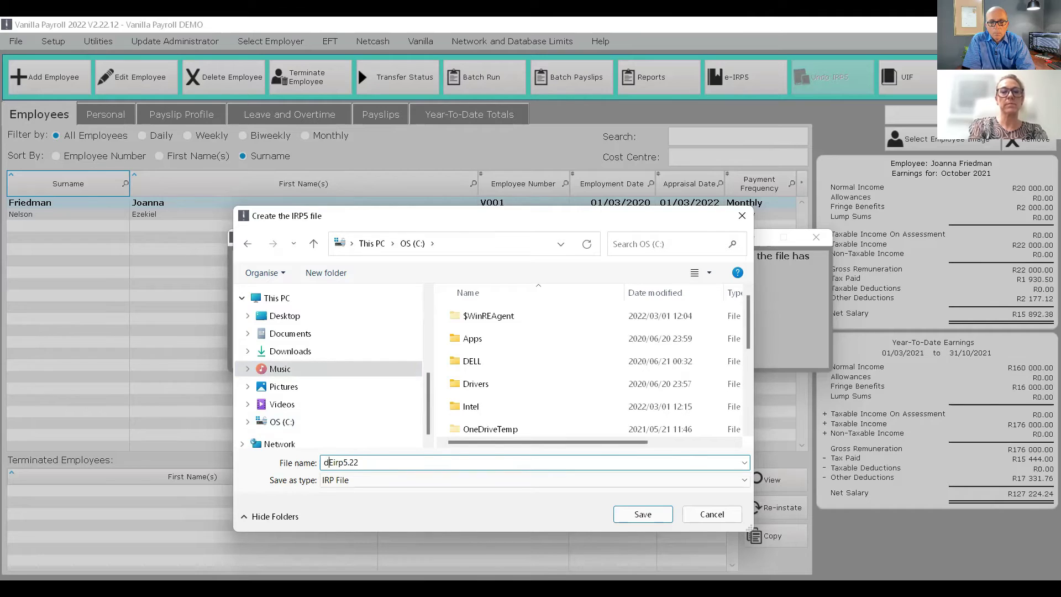
pyautogui.write('DEMO ')
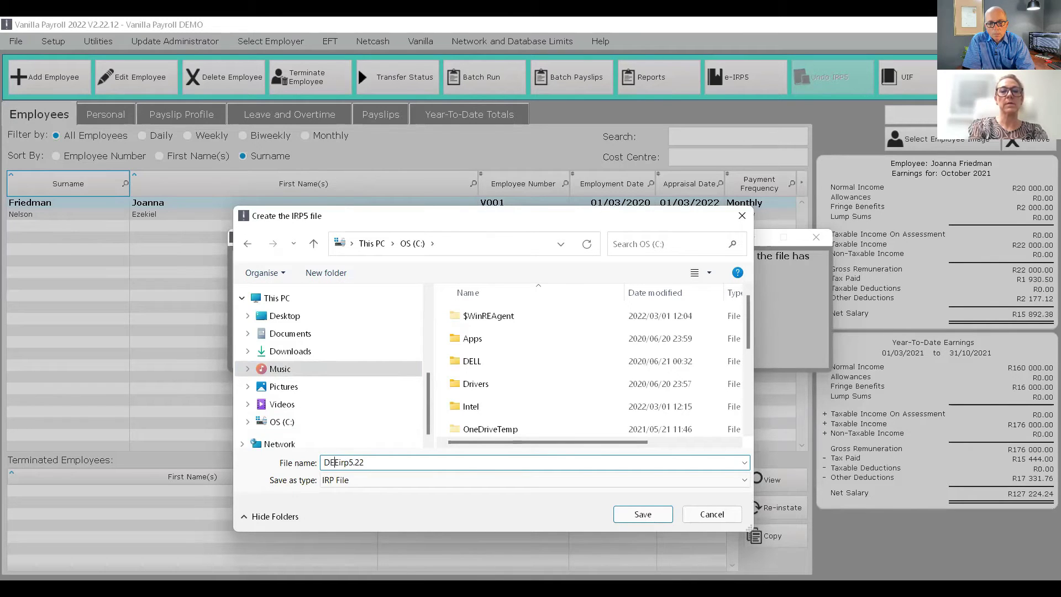
pyautogui.write('LIVE FILE')
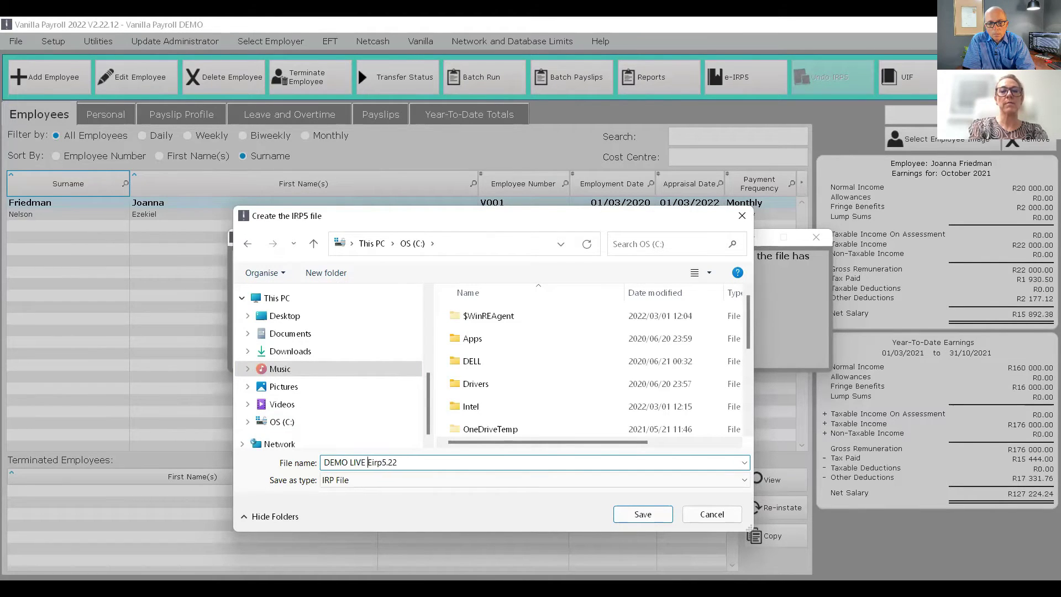
pyautogui.press('Delete')
pyautogui.press('Delete')
pyautogui.write('i')
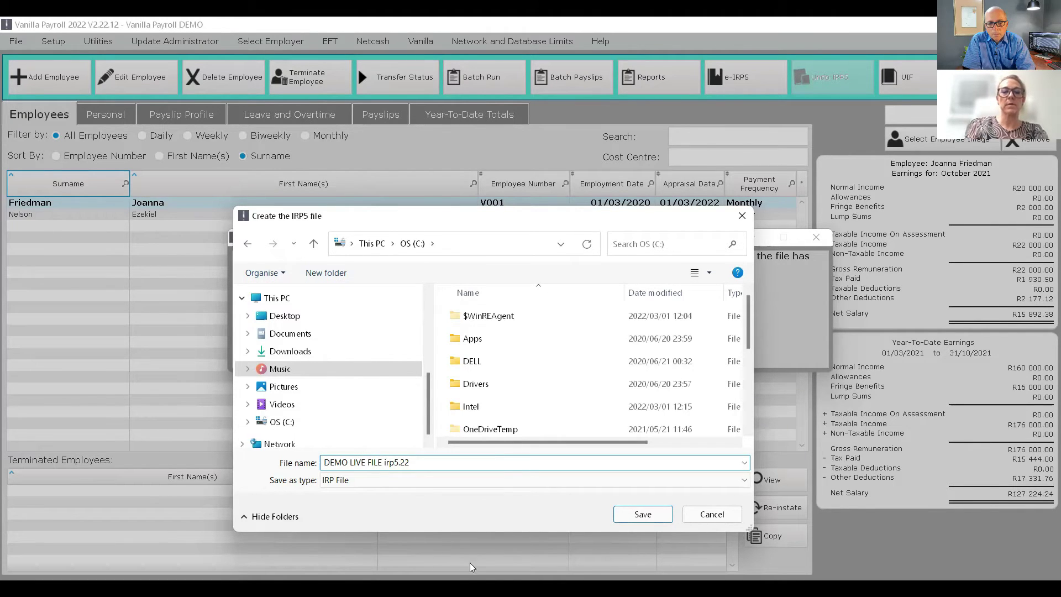
pyautogui.press('Return')
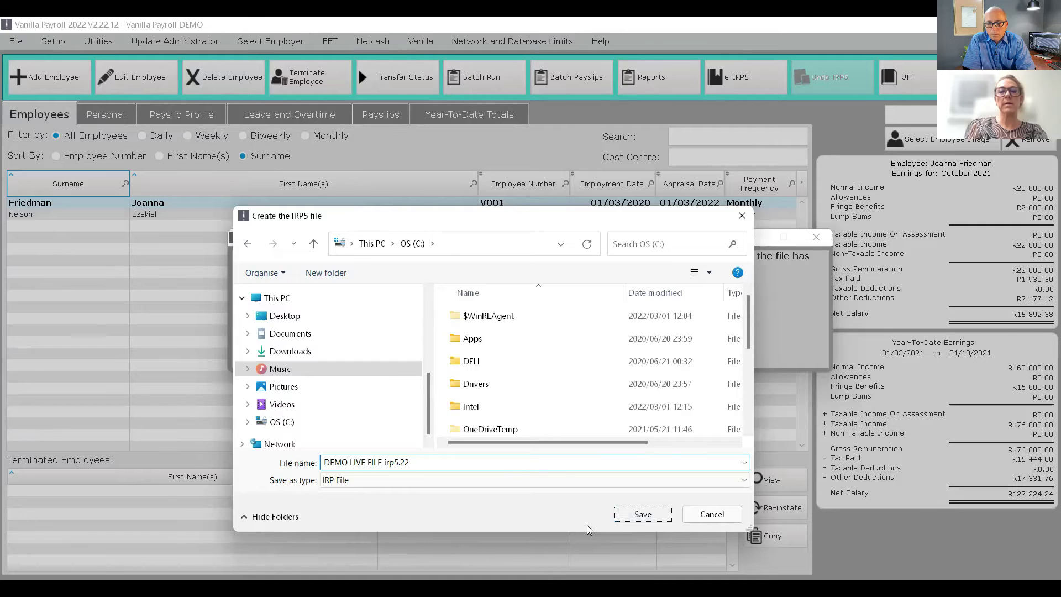
pyautogui.click(625, 508)
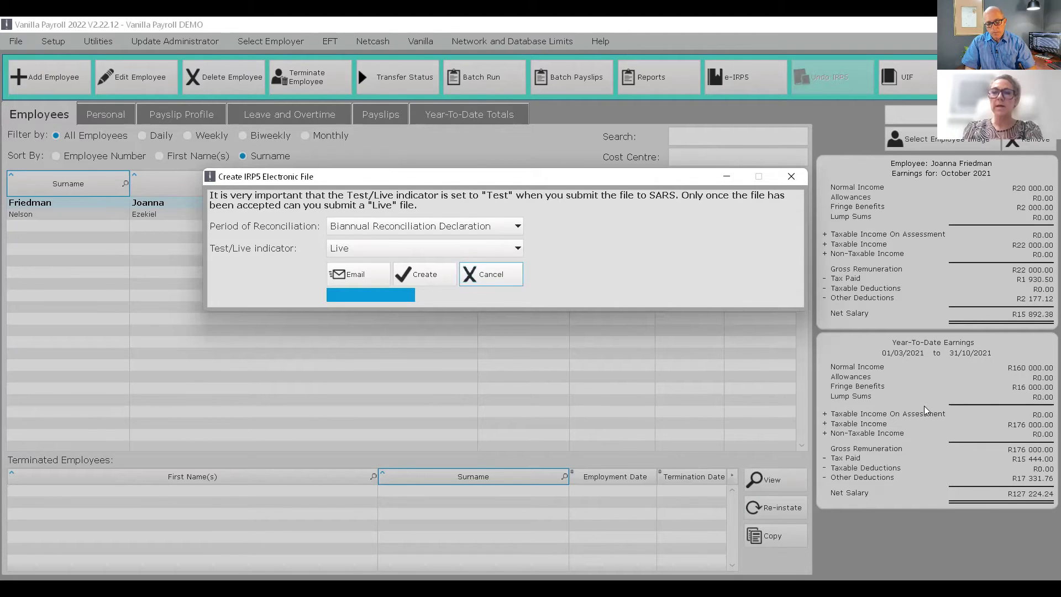
# Close the Create IRP5 Electronic File window
pyautogui.click(804, 176)
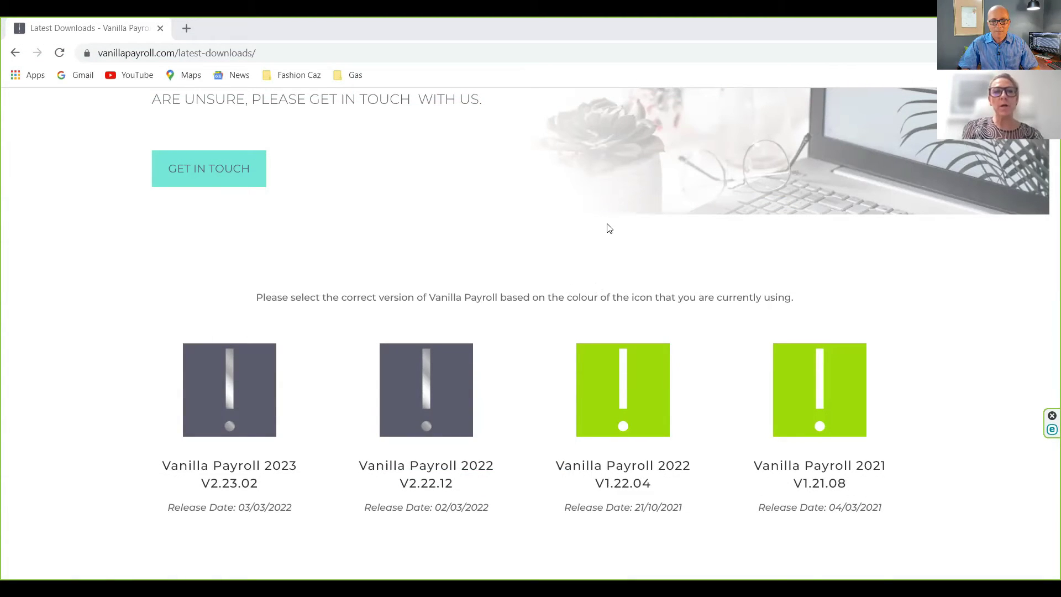
# From the home page's 2023 link, download the Vanilla Payroll 2023 V2.23.02 installer zip
pyautogui.scroll(4, 609, 229)
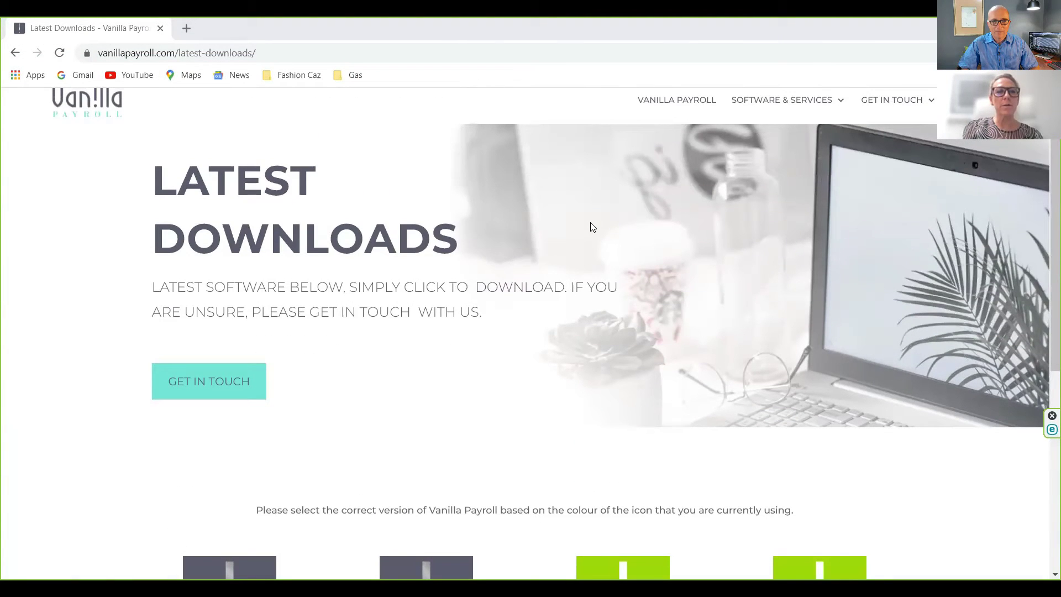
pyautogui.scroll(-2, 556, 345)
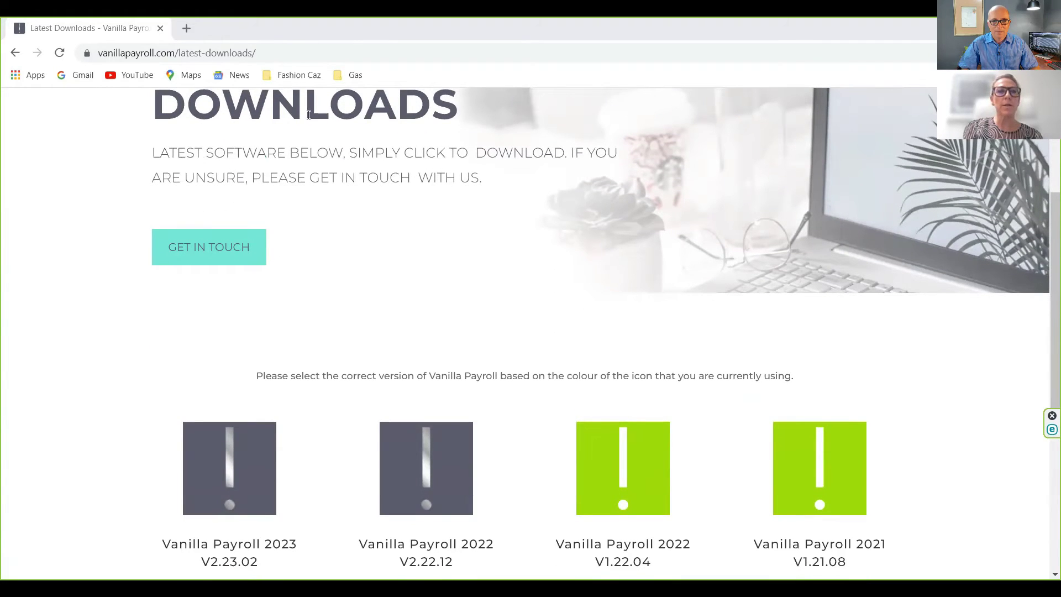
pyautogui.hotkey('alt', 'Left')
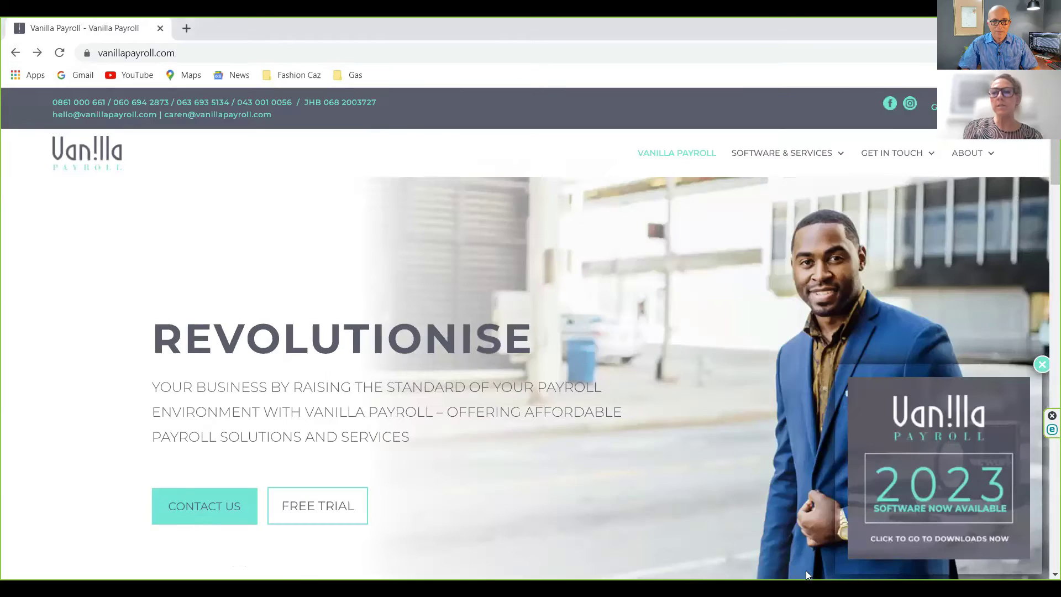
pyautogui.click(942, 541)
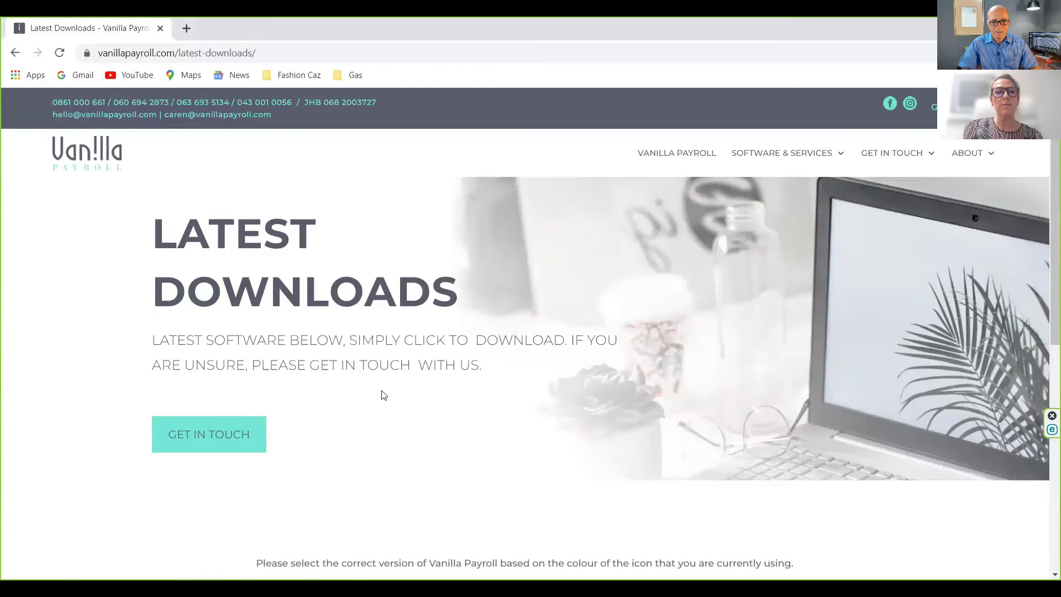
pyautogui.scroll(-4, 383, 396)
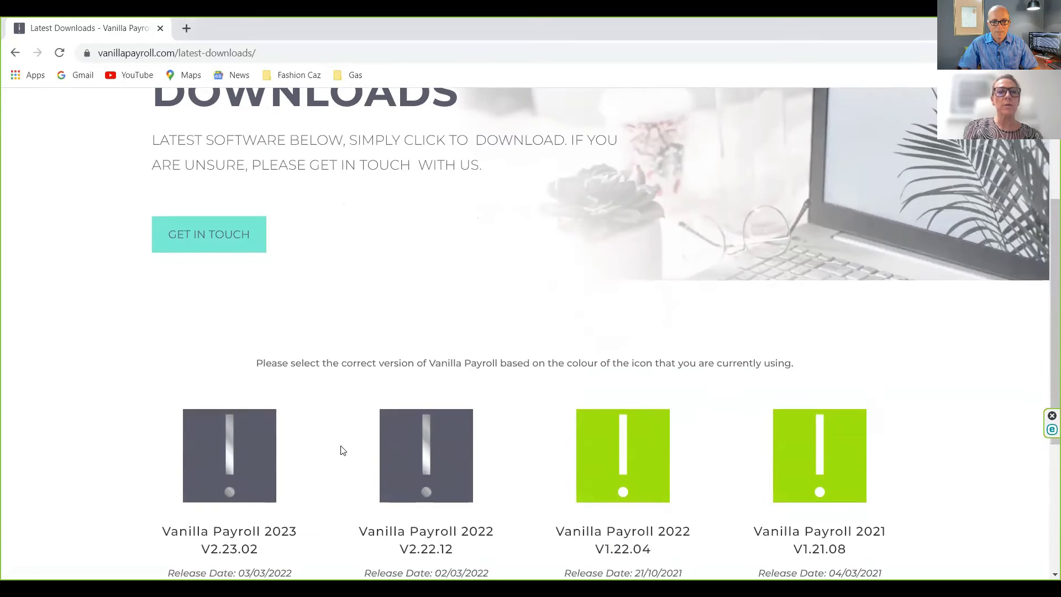
pyautogui.scroll(-1, 343, 451)
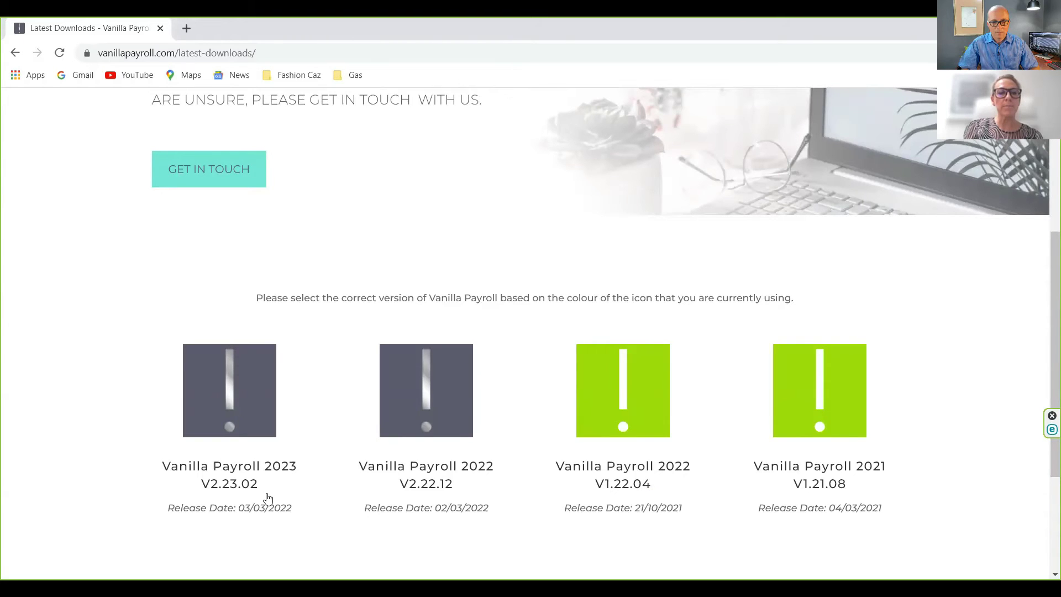
pyautogui.scroll(-1, 268, 498)
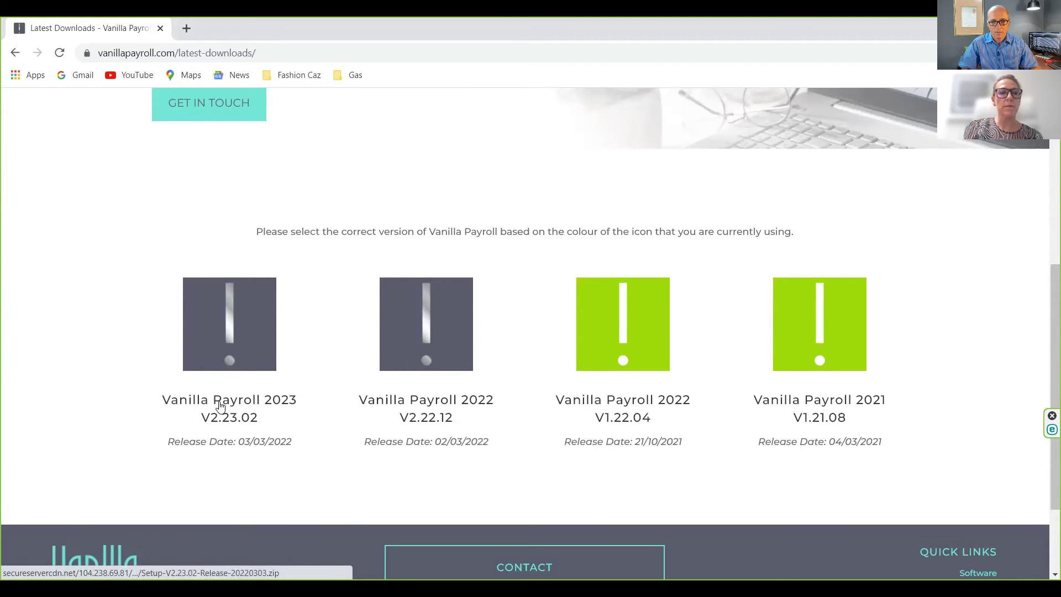
pyautogui.click(220, 406)
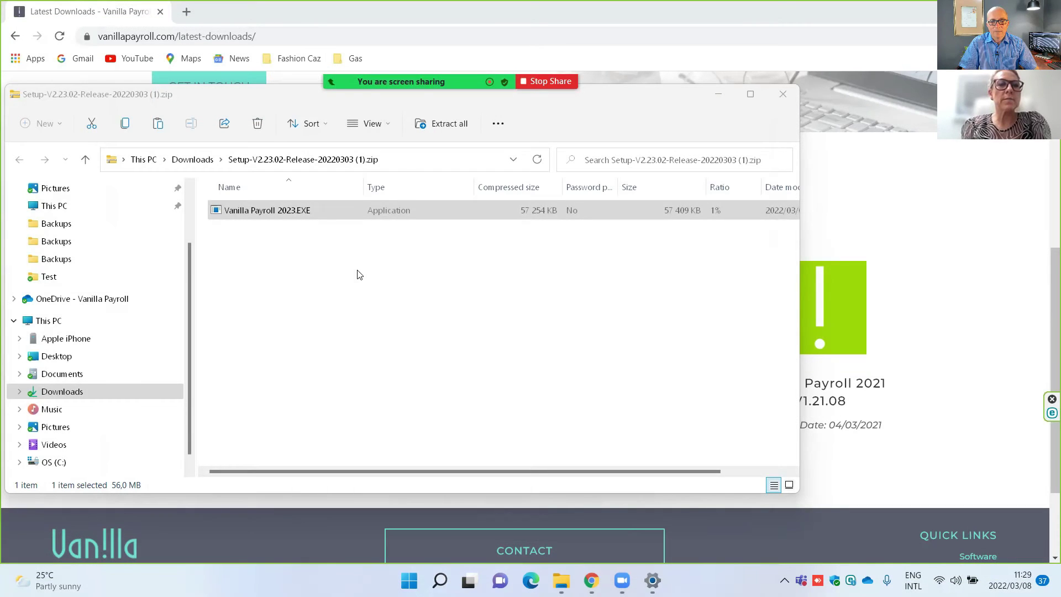
# Run Vanilla Payroll 2023.EXE past the blocked-app warning and install it with Quick setup
pyautogui.doubleClick(297, 215)
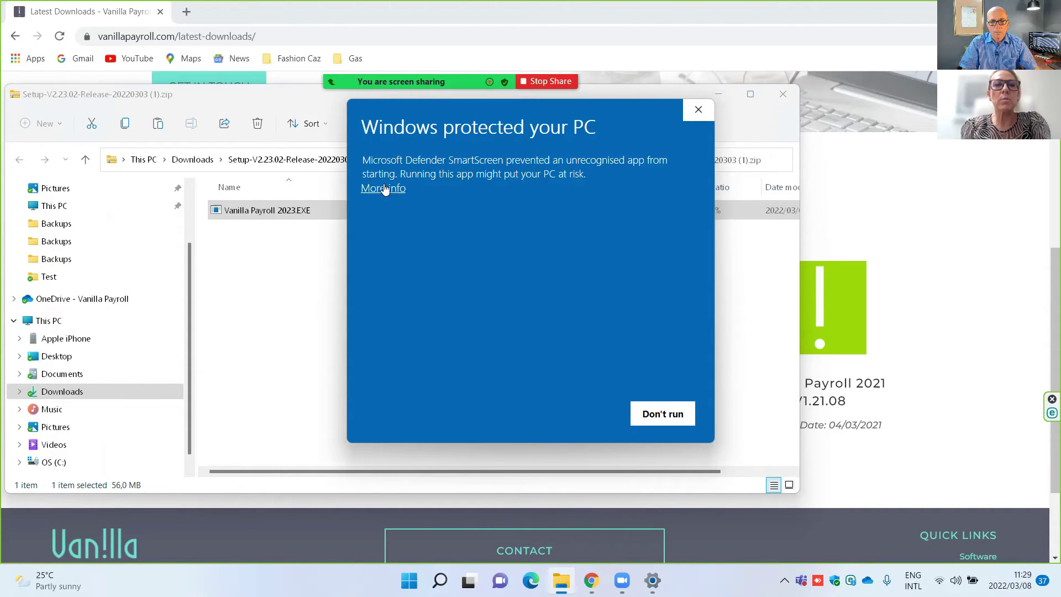
pyautogui.click(387, 190)
pyautogui.click(575, 426)
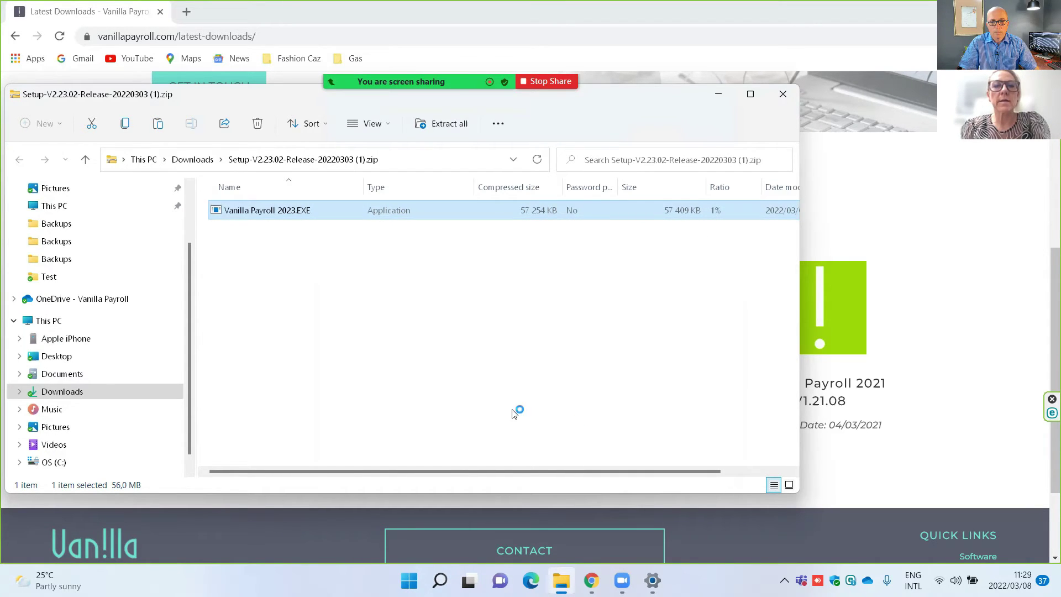
pyautogui.click(468, 275)
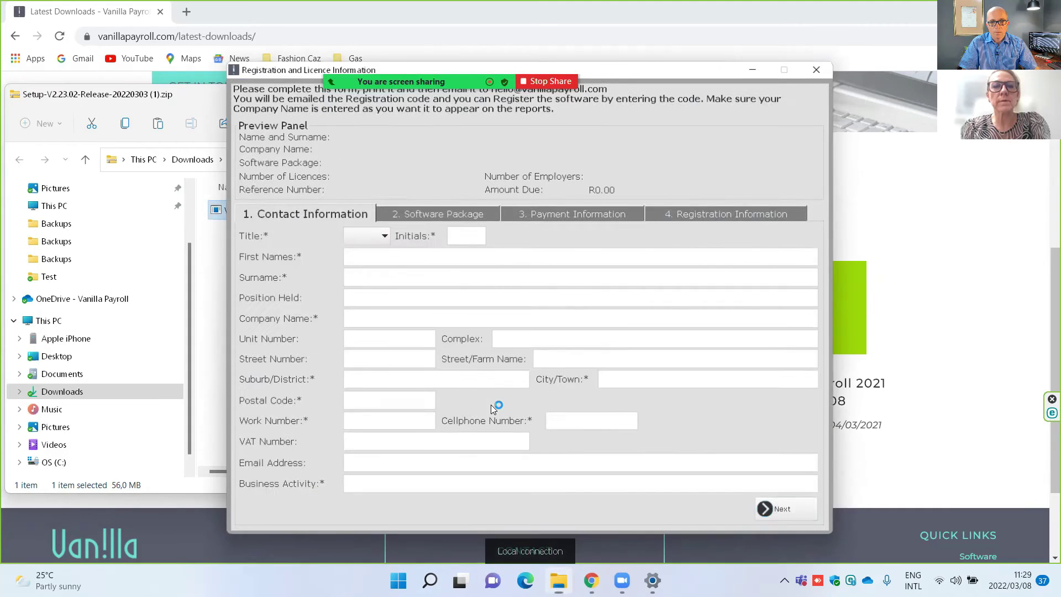
# Enter the contact details and choose the Startup (80 Employees, 5 Company Headers) package, R10 520.00
pyautogui.click(426, 256)
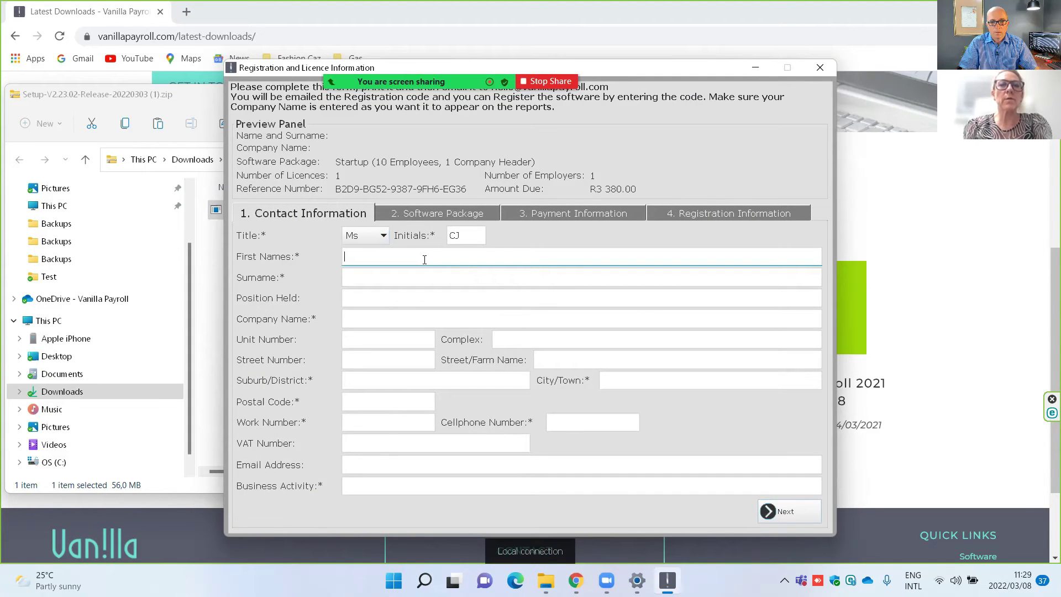
pyautogui.moveTo(507, 80)
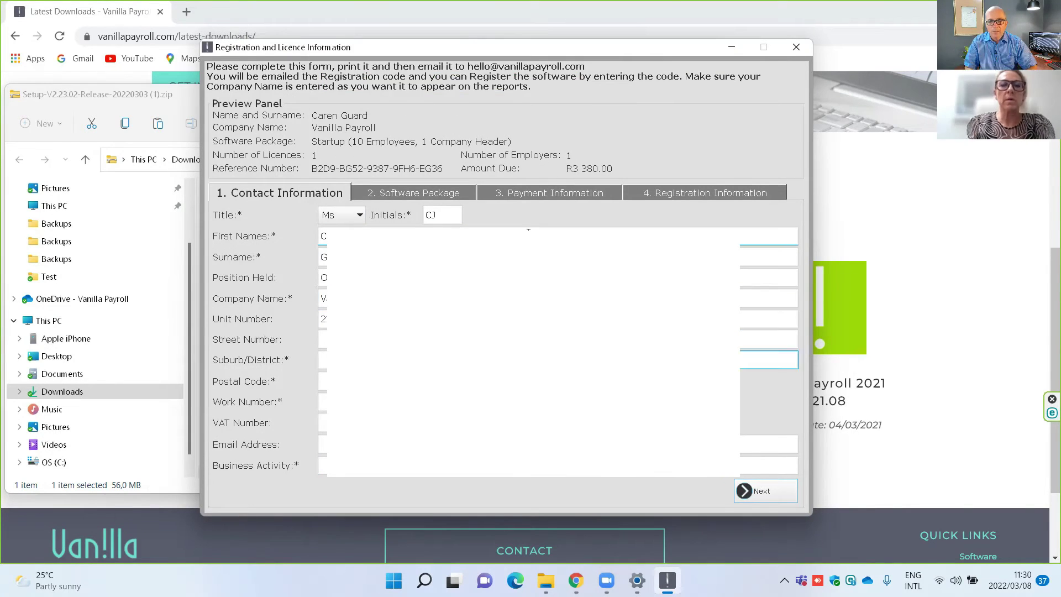
pyautogui.click(395, 195)
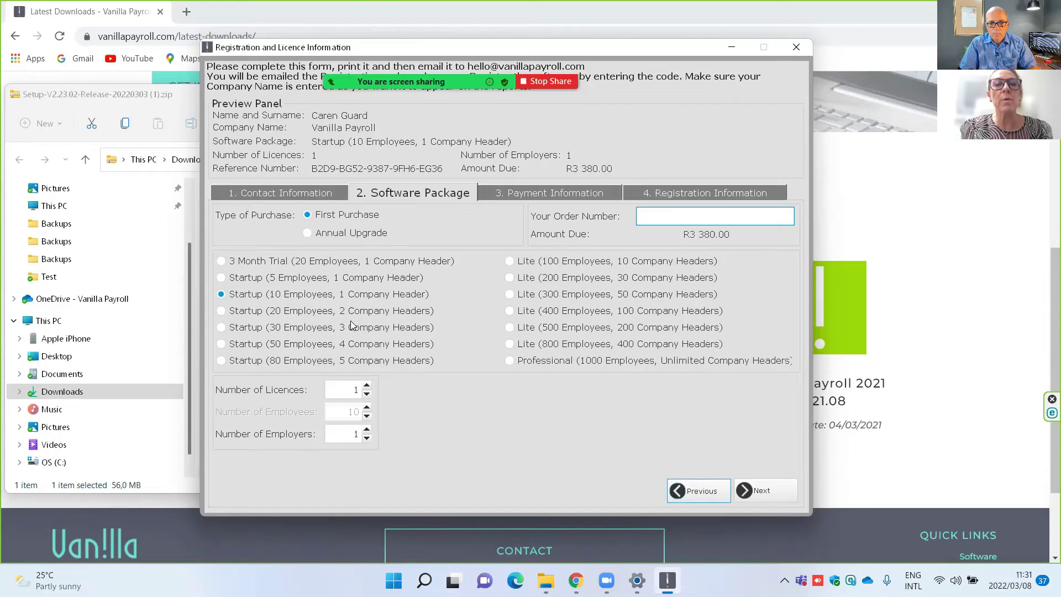
pyautogui.click(371, 362)
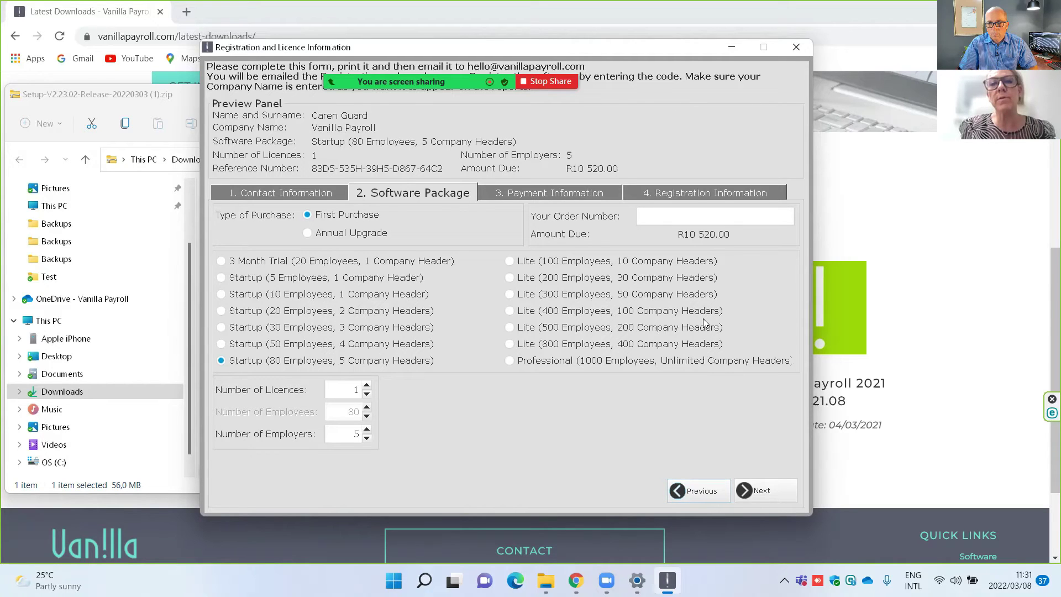
# Record Internet as the referral source with 'YouTube Video' and continue to Registration Information
pyautogui.click(535, 188)
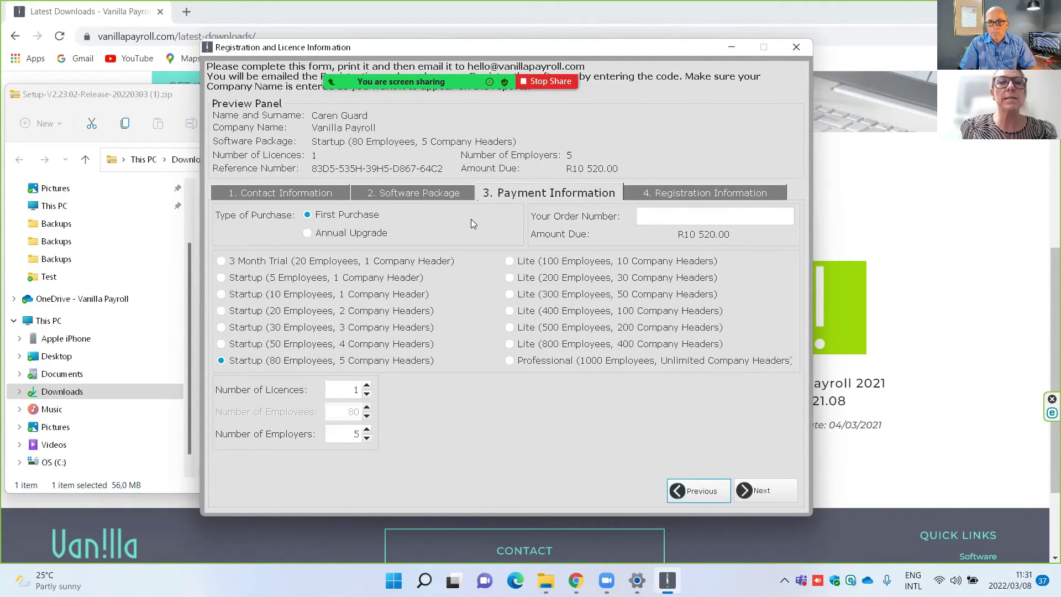
pyautogui.hotkey('alt', 'Down')
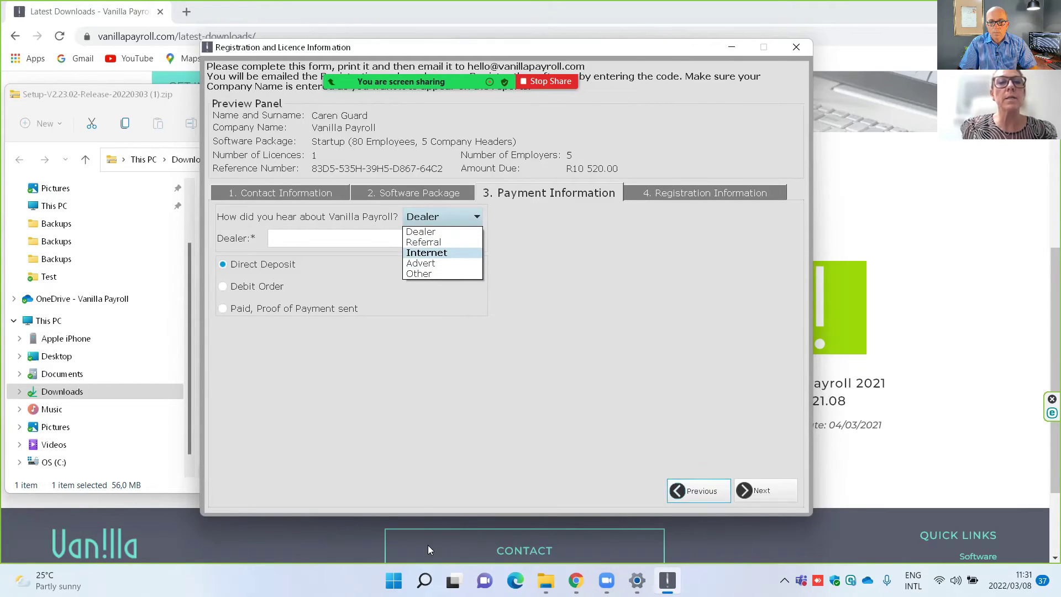
pyautogui.press('Return')
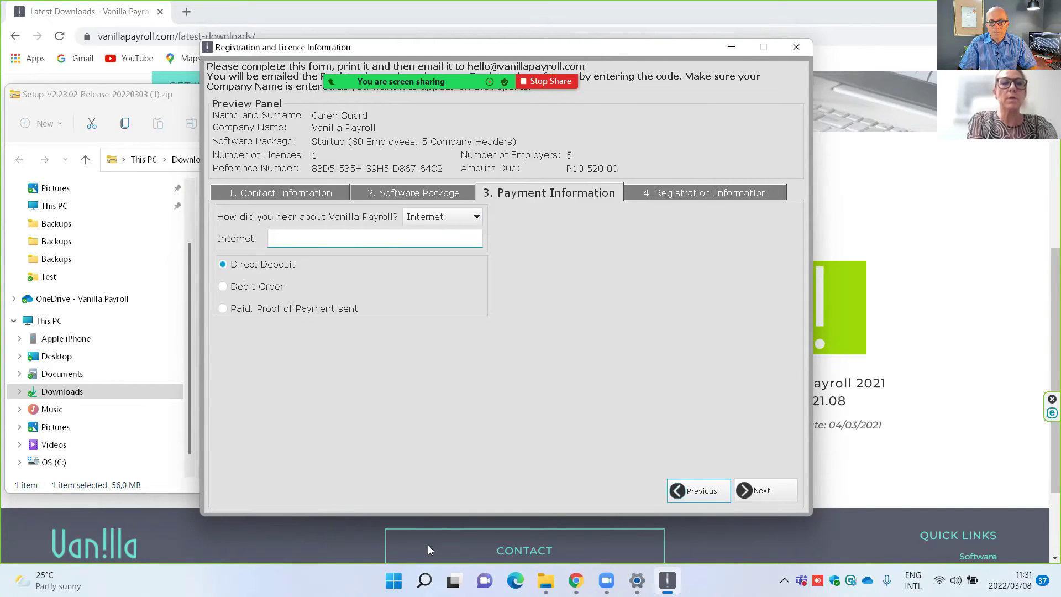
pyautogui.write('YouTubb')
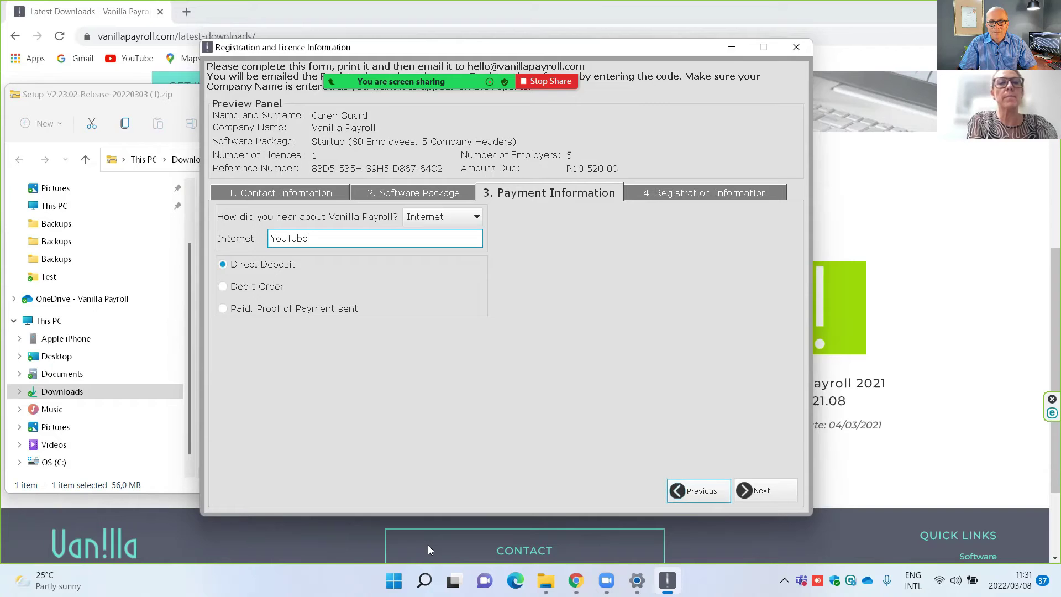
pyautogui.press('BackSpace')
pyautogui.write('e Vido')
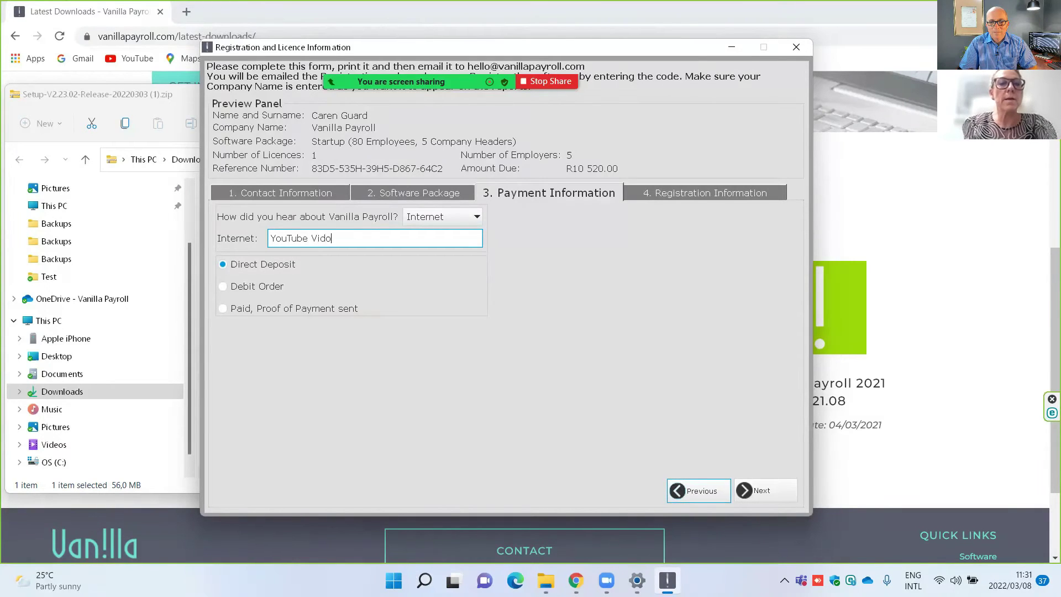
pyautogui.write('e')
pyautogui.press('BackSpace')
pyautogui.press('BackSpace')
pyautogui.write('eo')
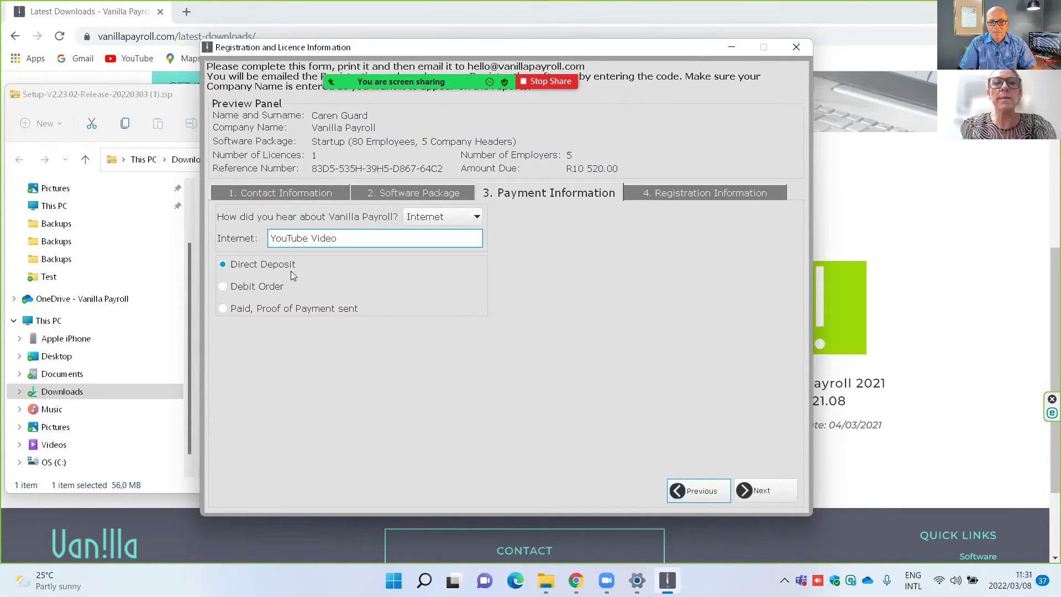
pyautogui.click(748, 192)
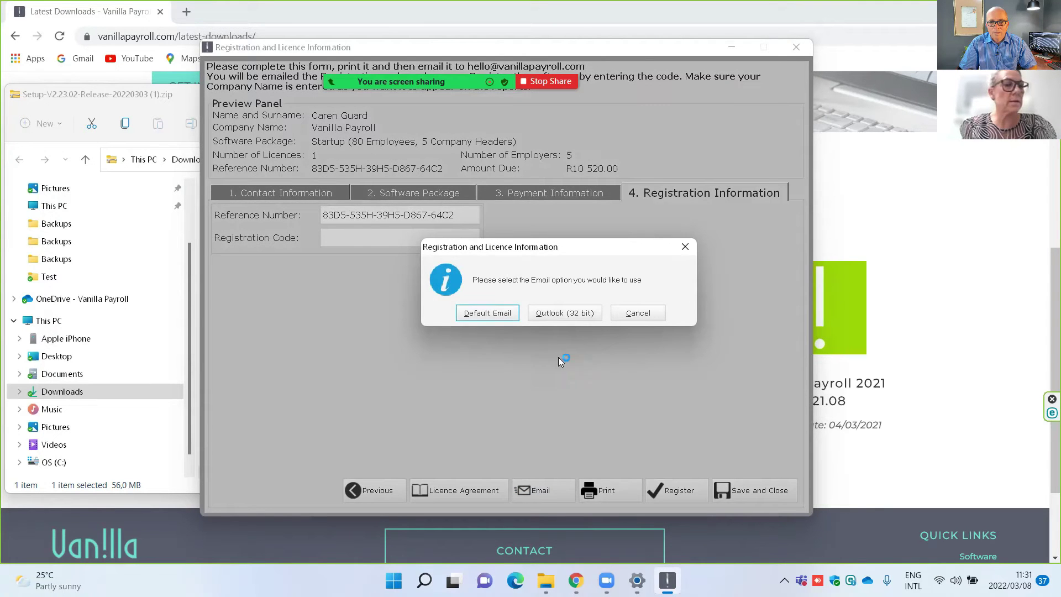
# Email the registration form with Registration.PDF attached through Outlook, the default mail program
pyautogui.click(471, 311)
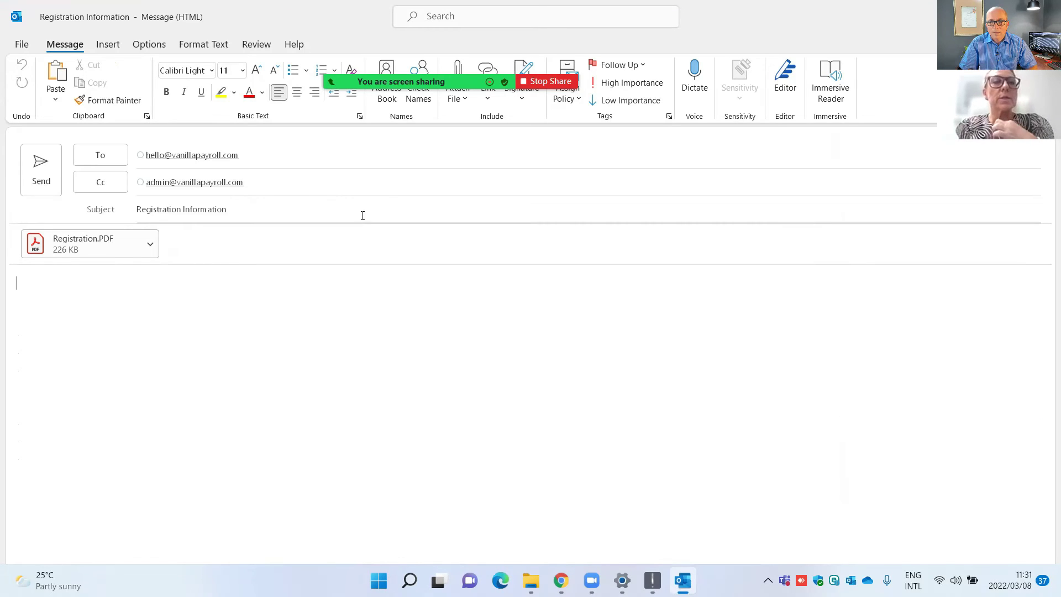
pyautogui.click(413, 410)
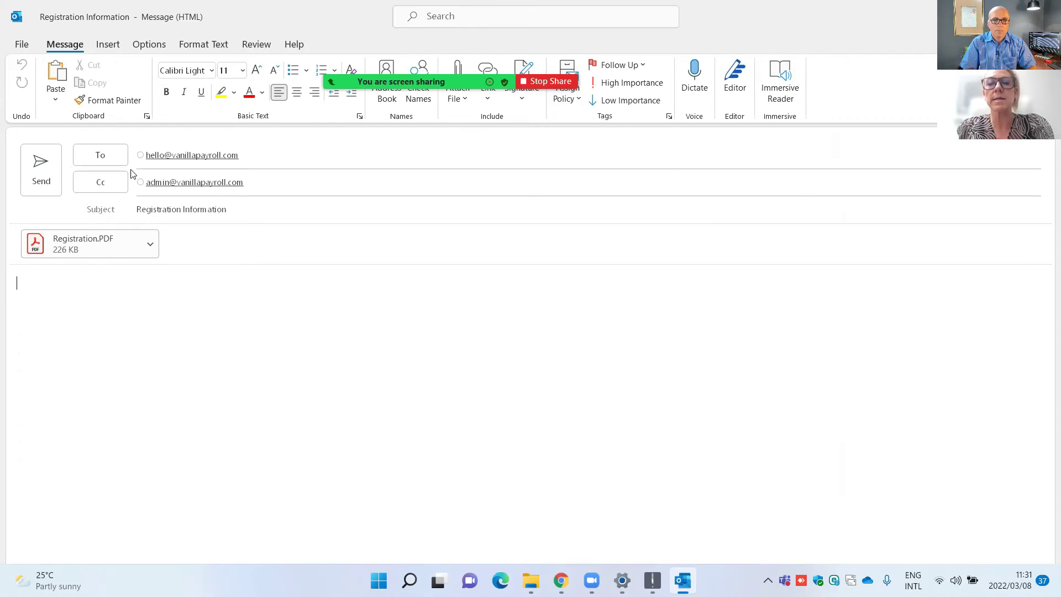
pyautogui.hotkey('alt', 's')
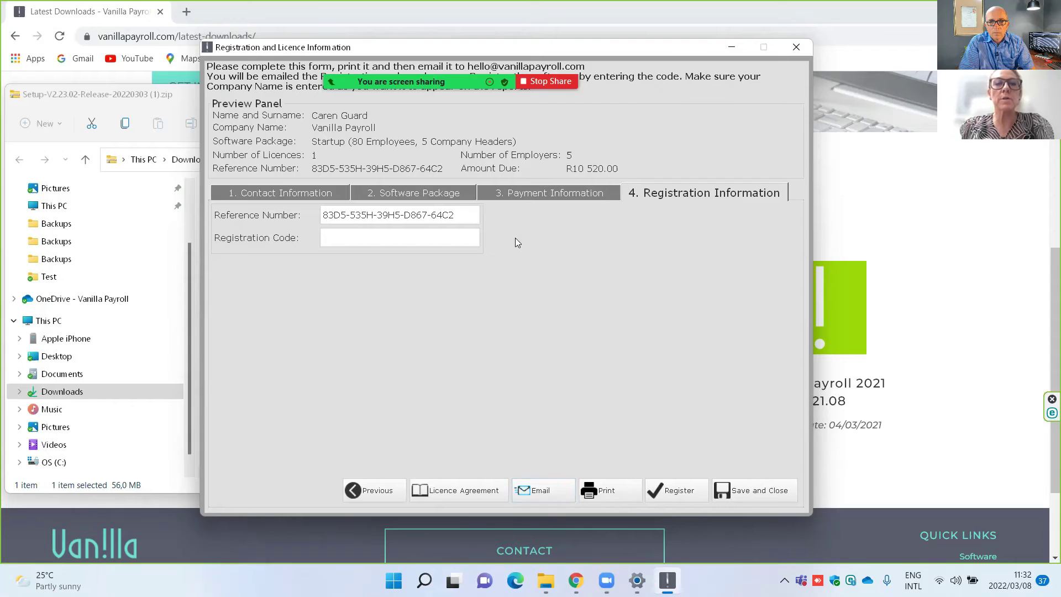
# Activate the software with the received registration code and save the administrator's contact details
pyautogui.moveTo(455, 215); pyautogui.dragTo(309, 216)
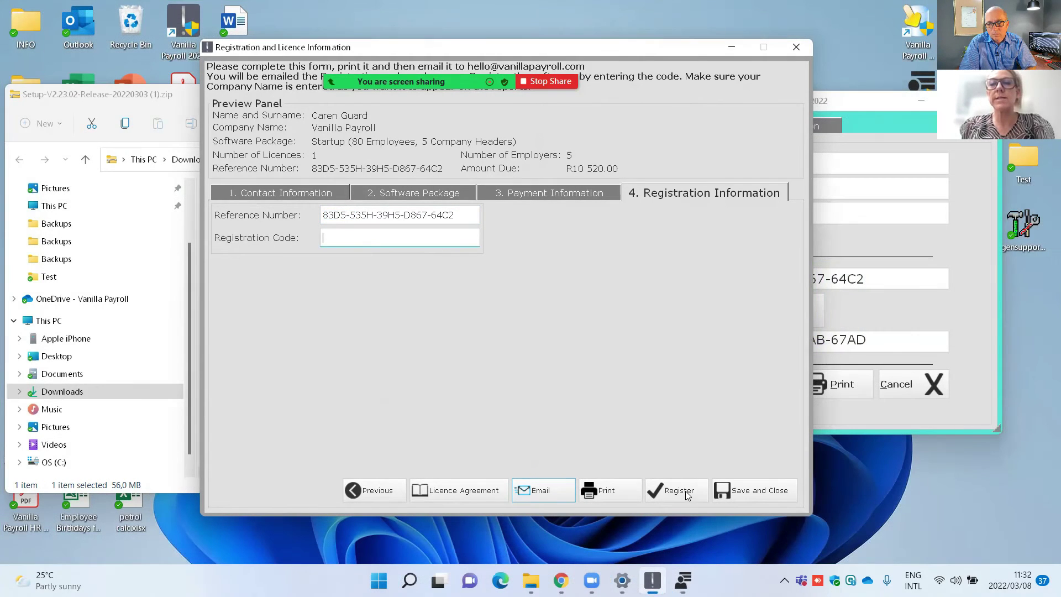
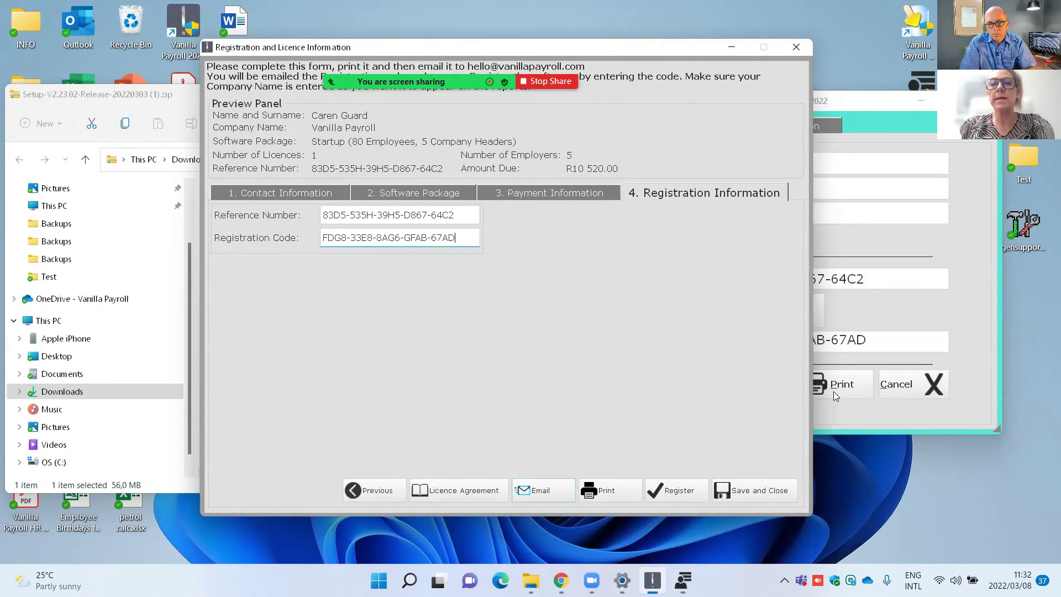
pyautogui.press('Return')
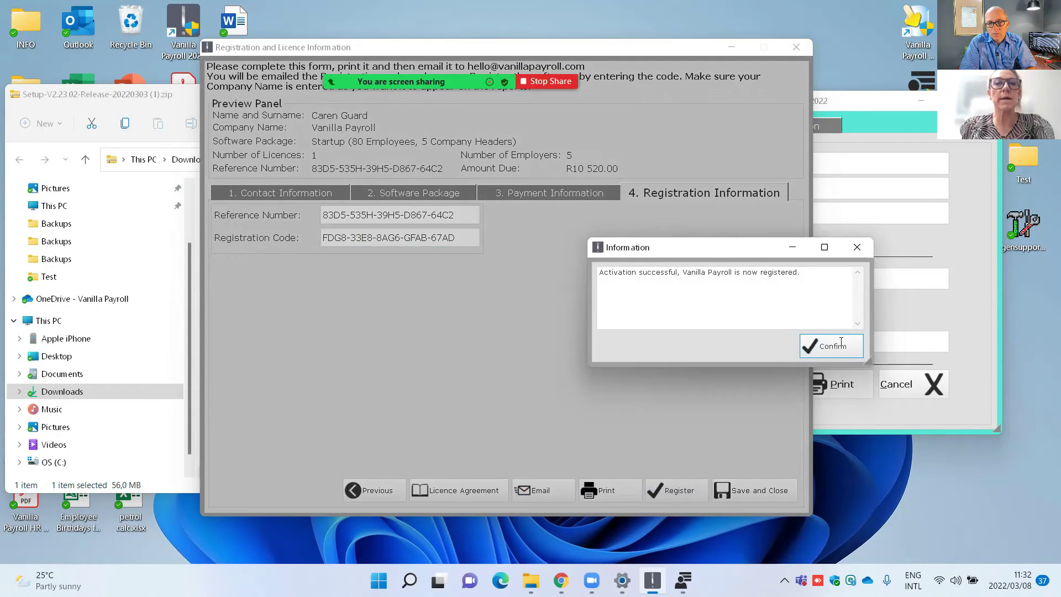
pyautogui.press('Return')
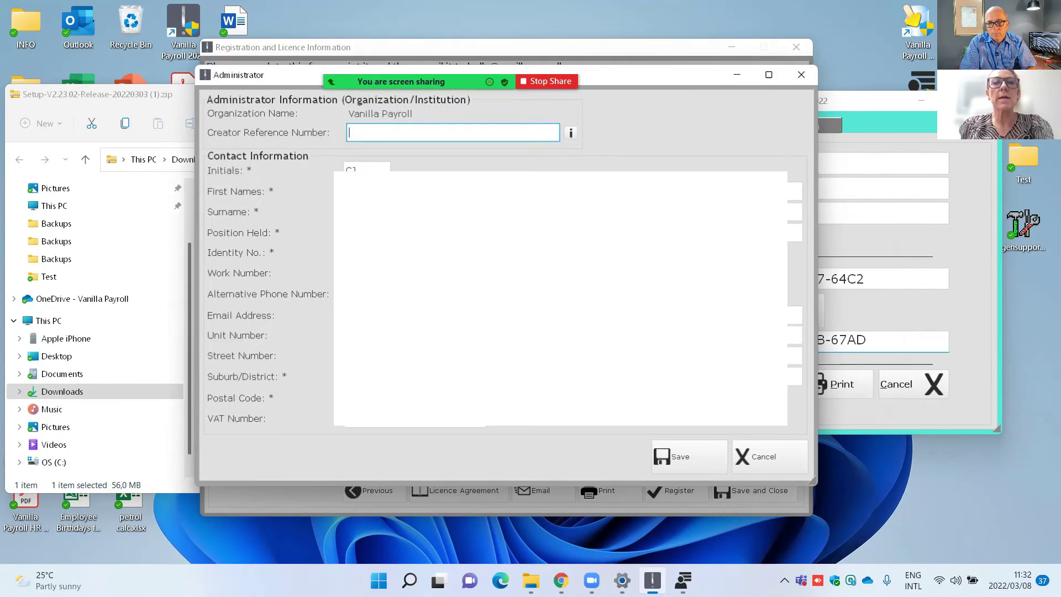
pyautogui.click(669, 460)
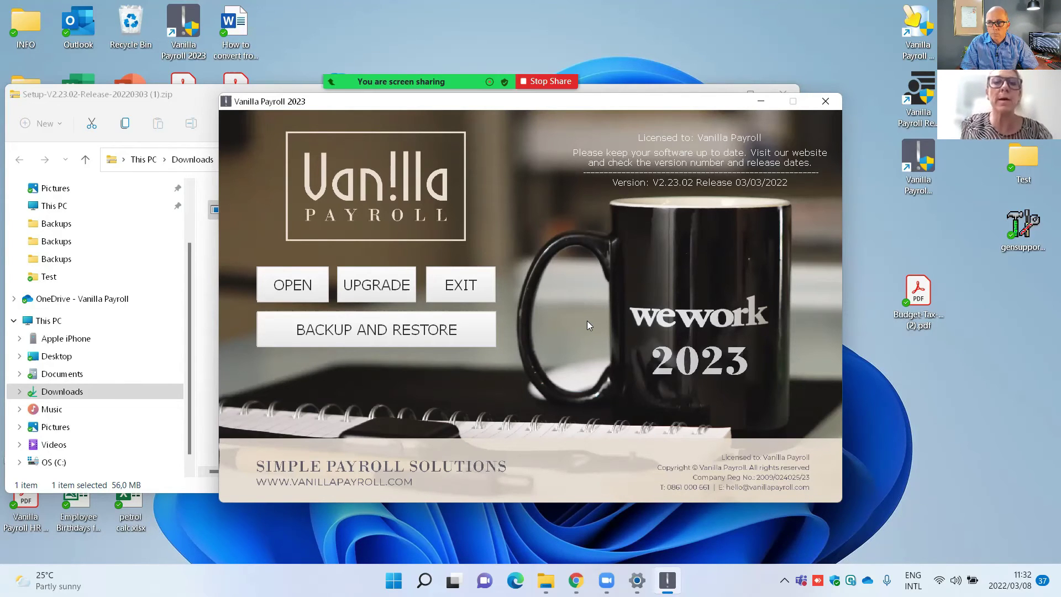
# Restore Vanilla Demo 2023.wdz from the Backups folder and open the main payroll window
pyautogui.click(483, 341)
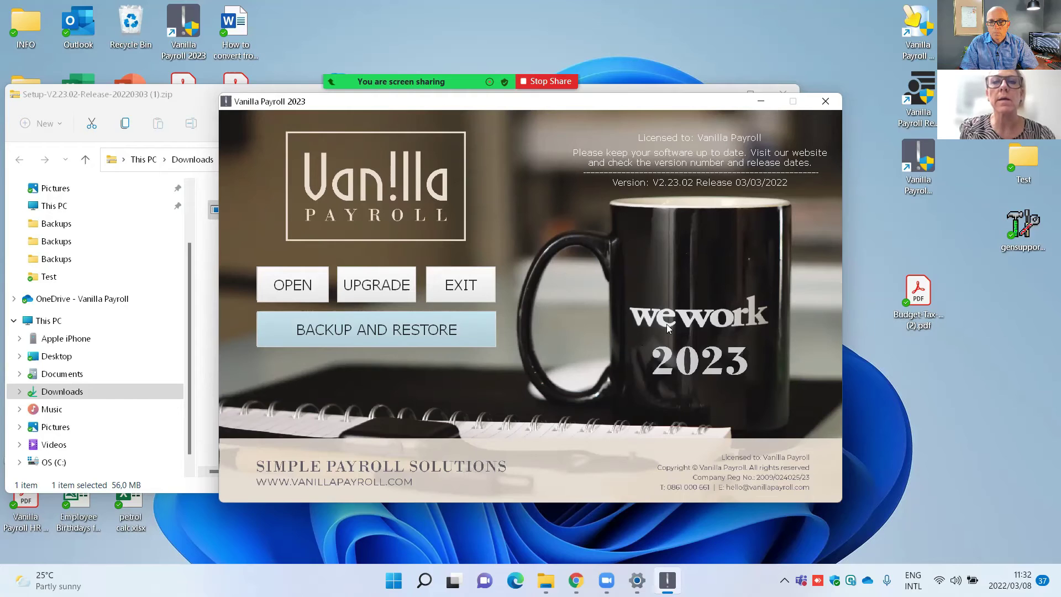
pyautogui.click(614, 331)
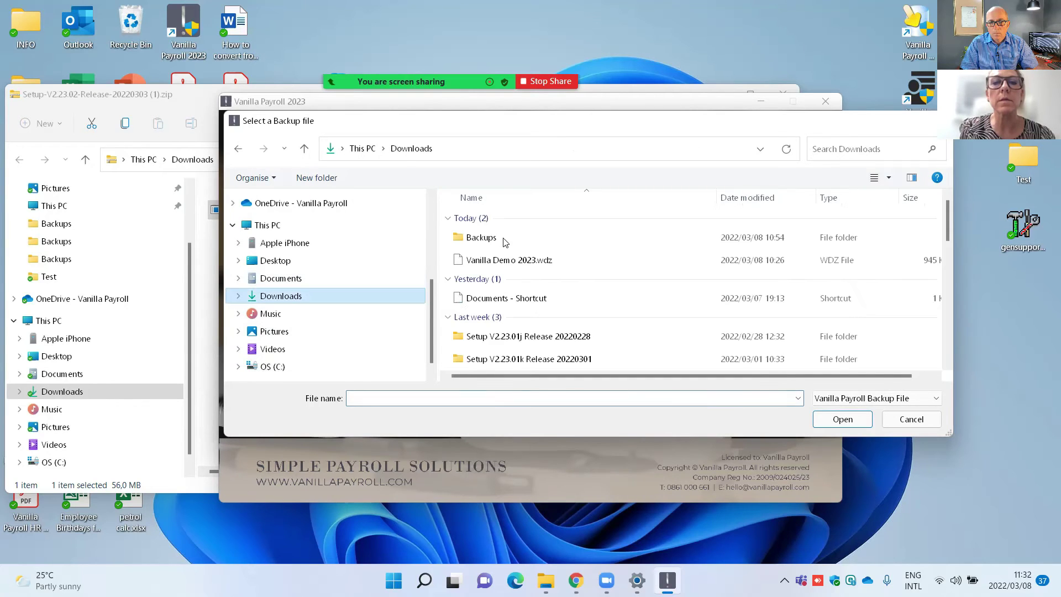
pyautogui.doubleClick(503, 238)
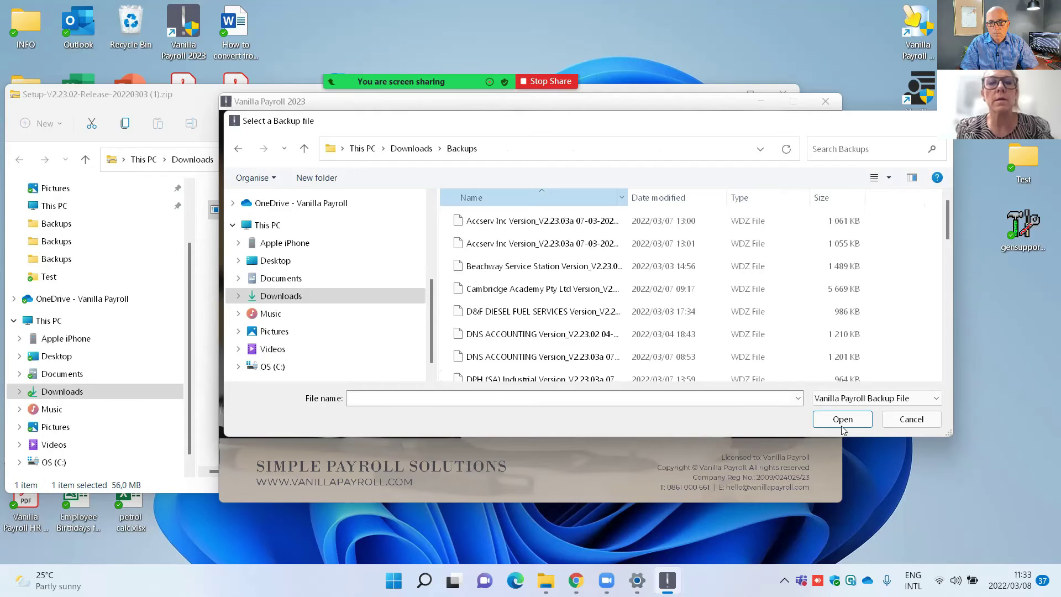
pyautogui.click(486, 198)
pyautogui.click(509, 266)
pyautogui.press('Return')
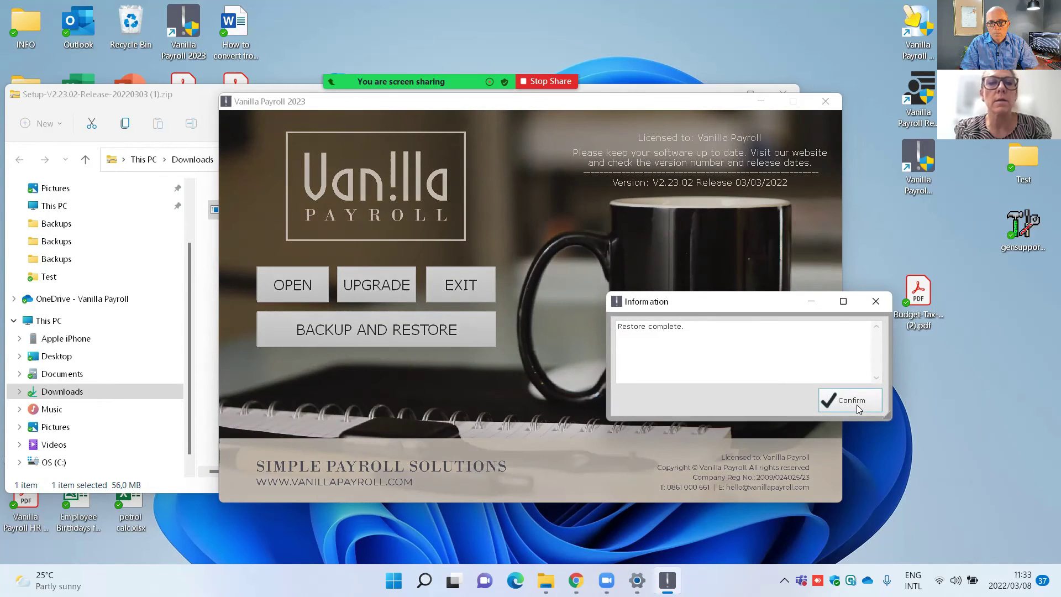
pyautogui.click(851, 400)
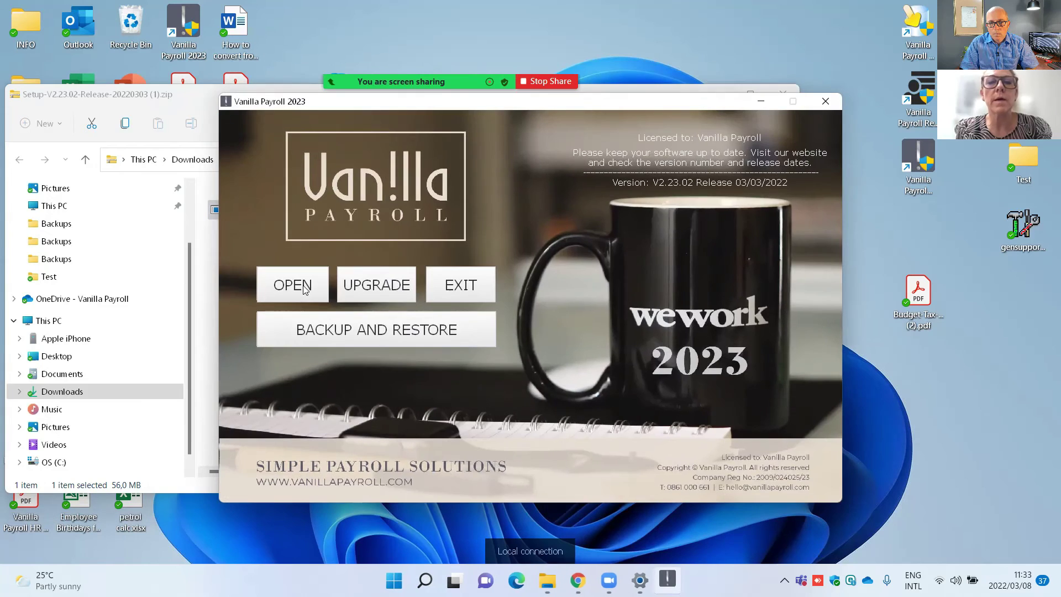
pyautogui.click(477, 292)
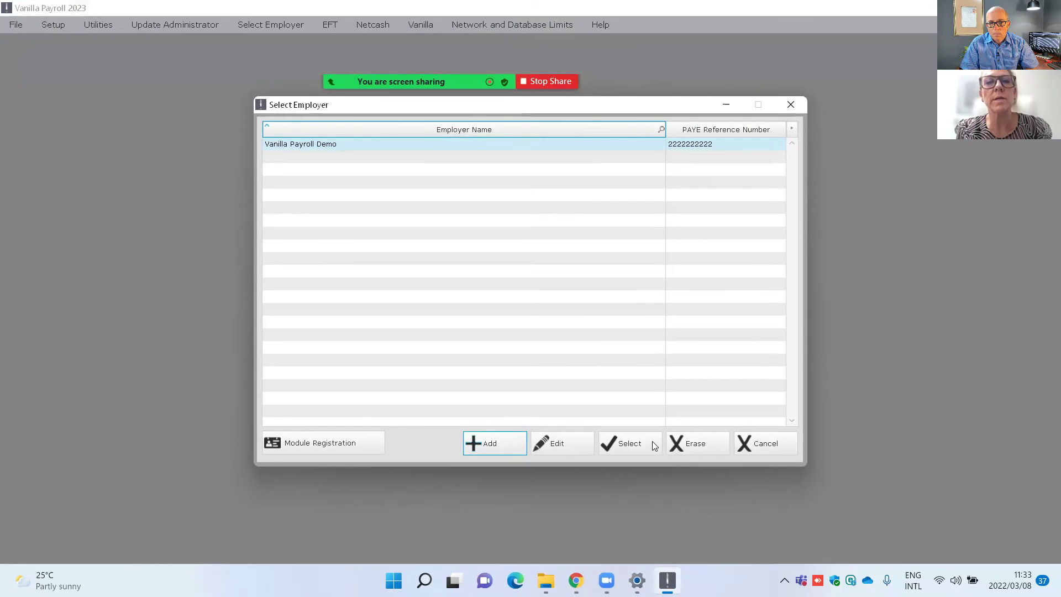
# Open the employee's record to review its 15.00-day annual leave entitlement and public holidays
pyautogui.click(653, 445)
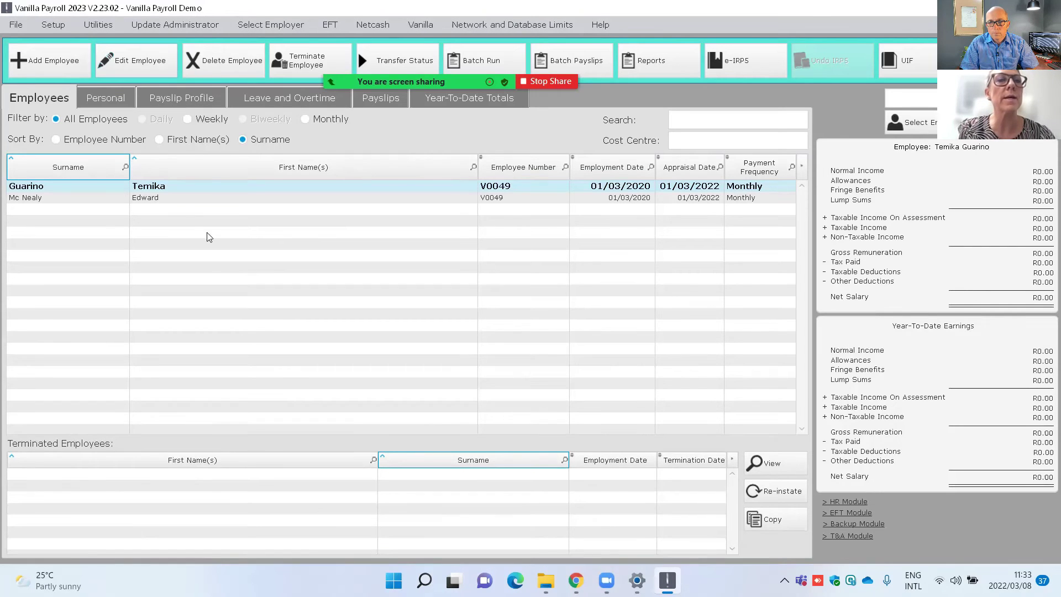
pyautogui.doubleClick(175, 185)
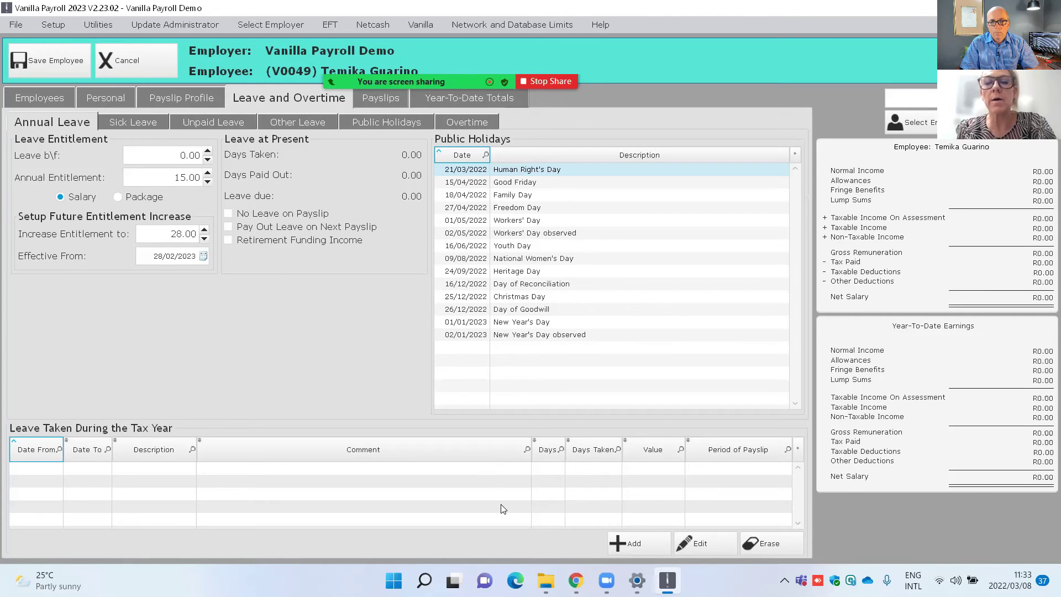
# Add and save a Normal March 2022 payslip netting R9 468.75, then preview it for printing
pyautogui.hotkey('ctrl', 'Tab')
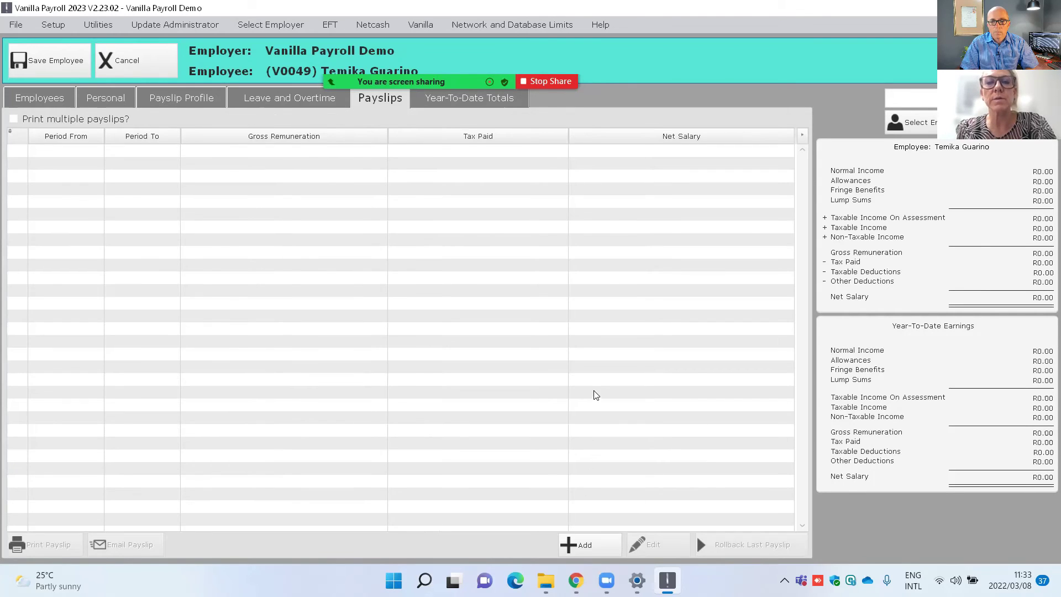
pyautogui.press('Return')
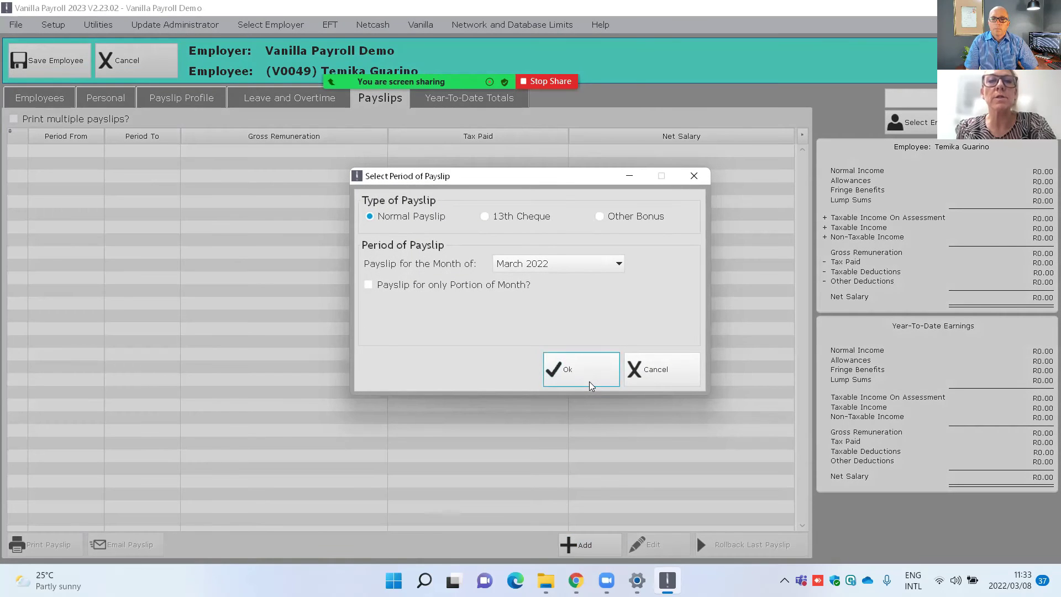
pyautogui.click(590, 385)
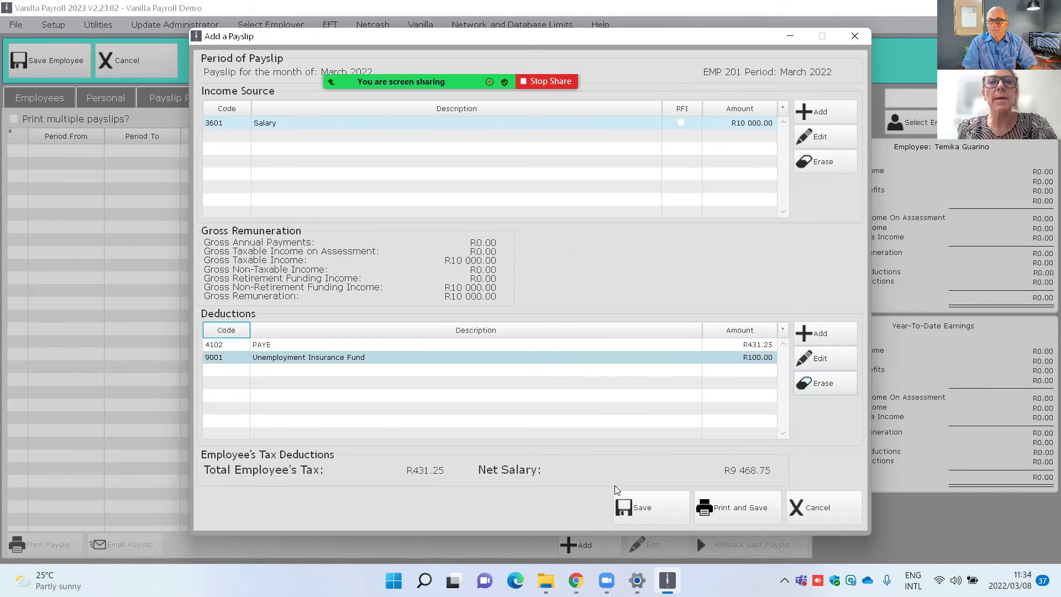
pyautogui.hotkey('alt', 's')
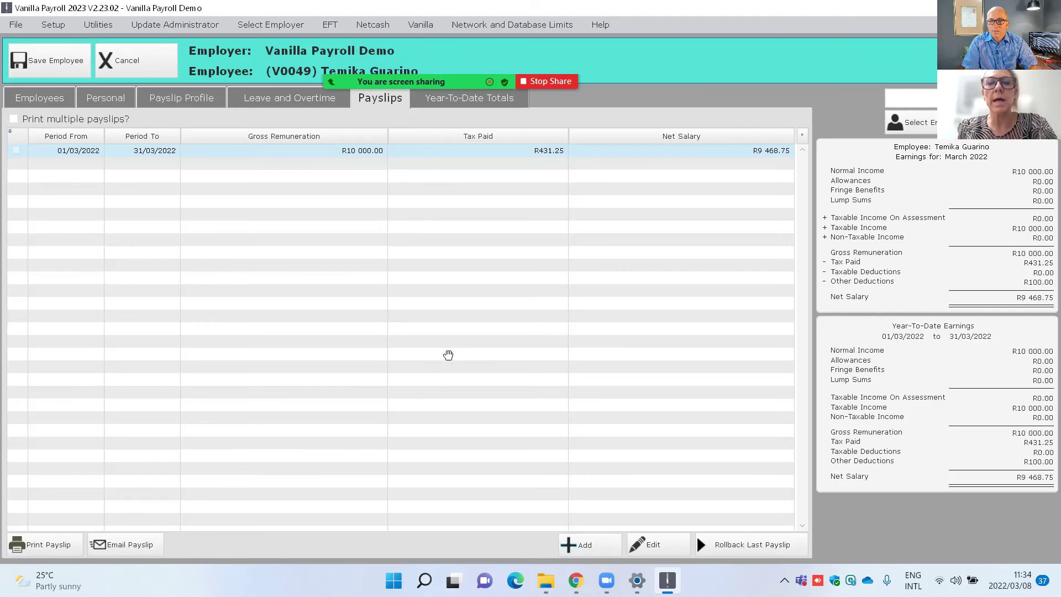
pyautogui.hotkey('alt', 'a')
pyautogui.hotkey('alt', 'p')
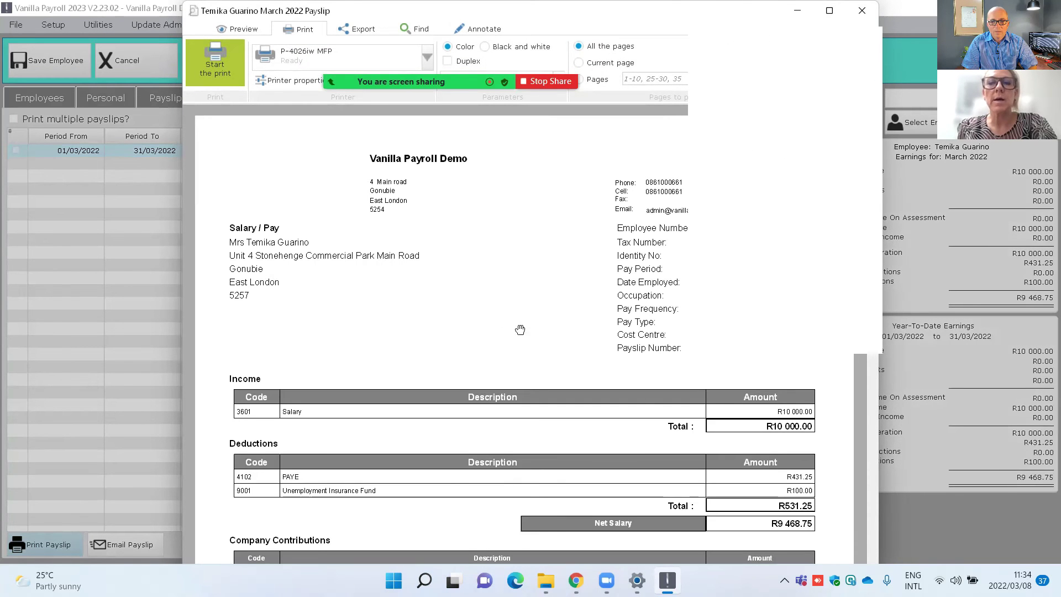
# Scroll through the March 2022 payslip preview to check the totals, then close it
pyautogui.scroll(-1, 608, 327)
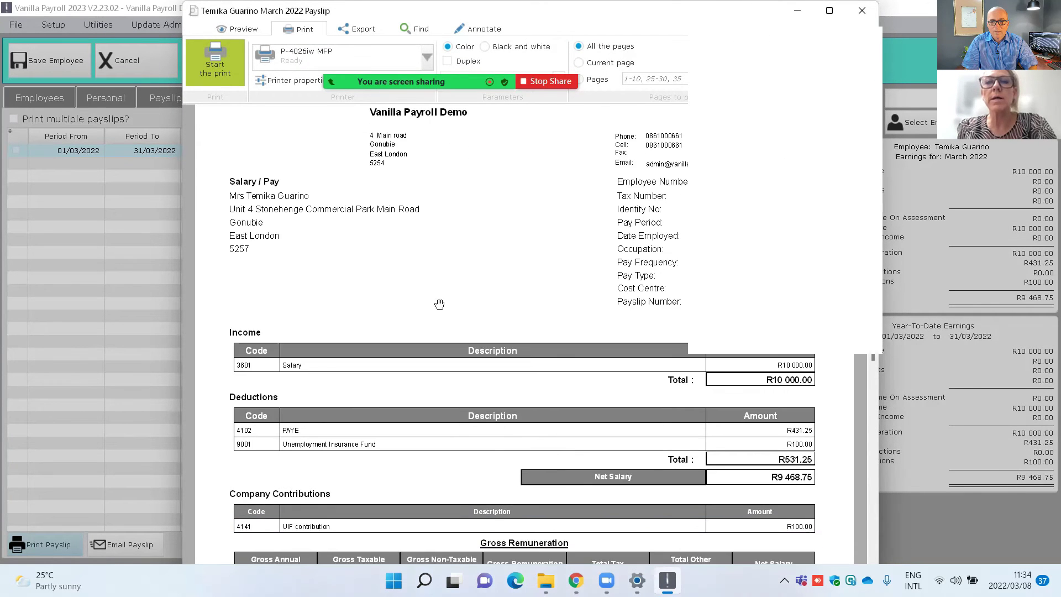
pyautogui.scroll(-1, 613, 304)
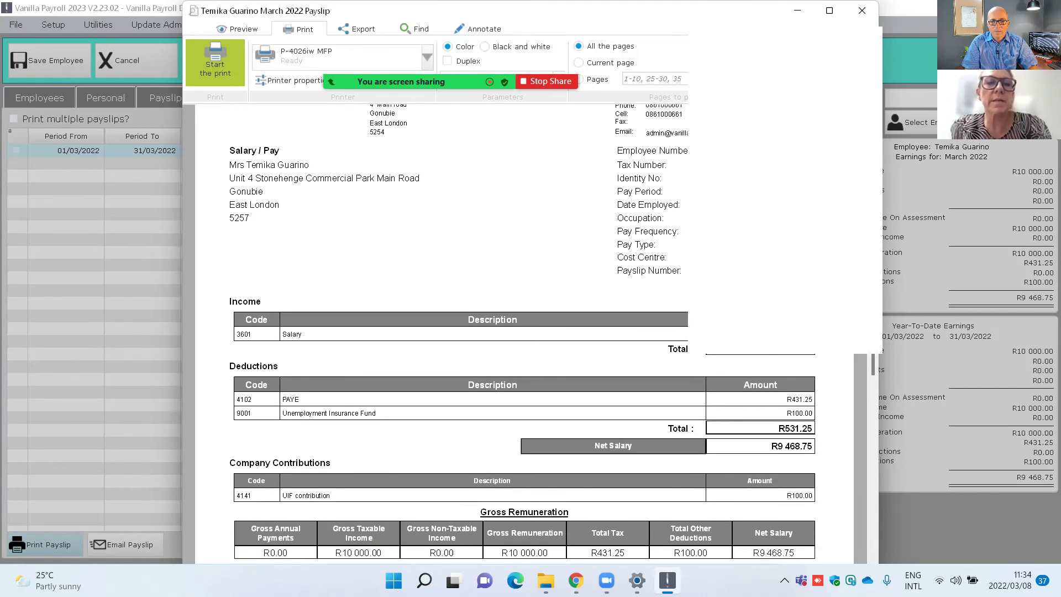
pyautogui.scroll(-3, 608, 332)
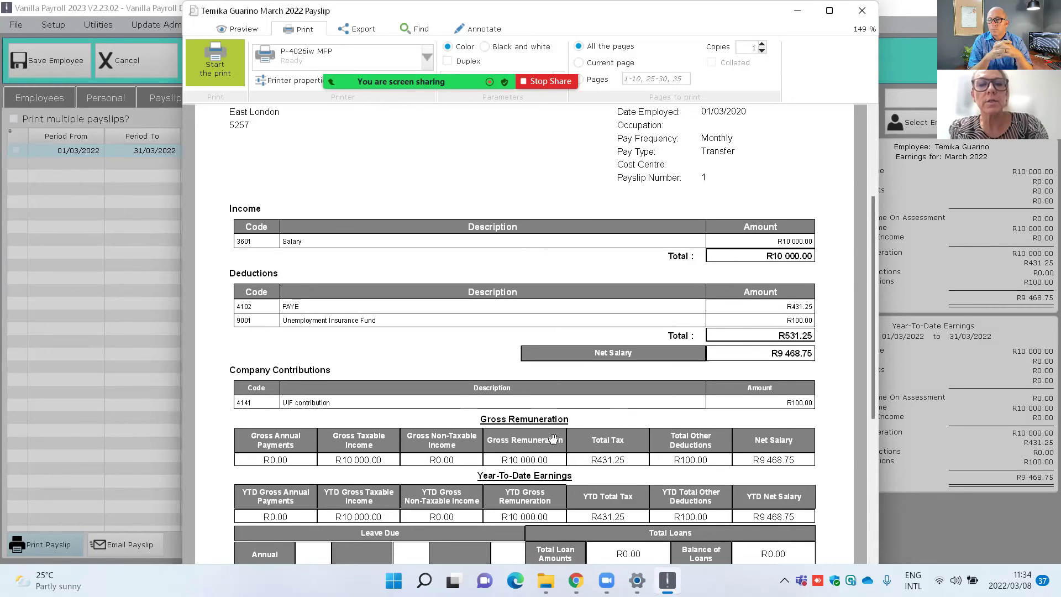
pyautogui.scroll(-1, 555, 419)
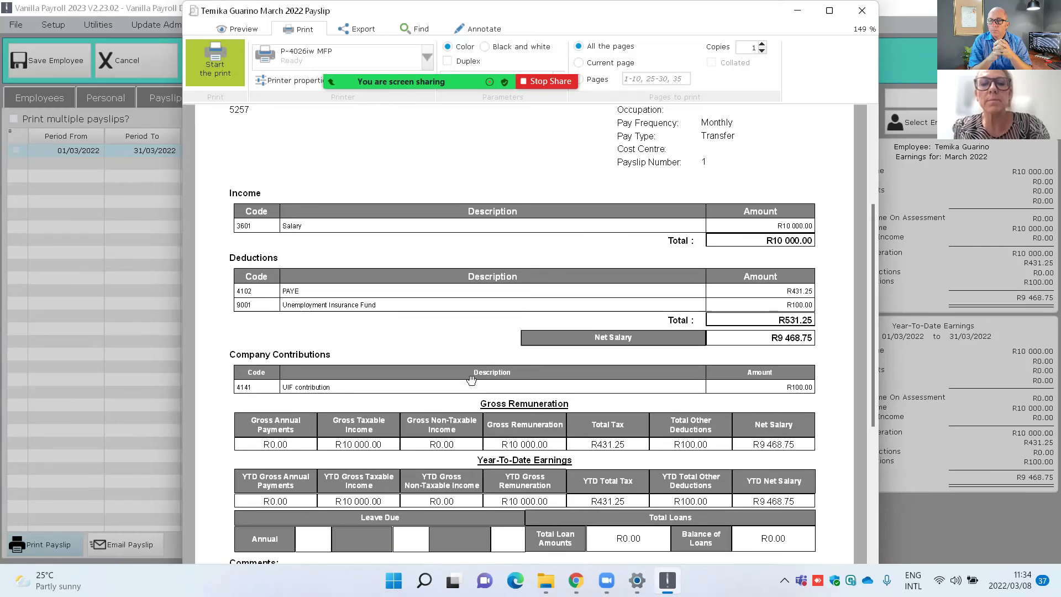
pyautogui.scroll(-1, 504, 428)
pyautogui.scroll(-1, 466, 436)
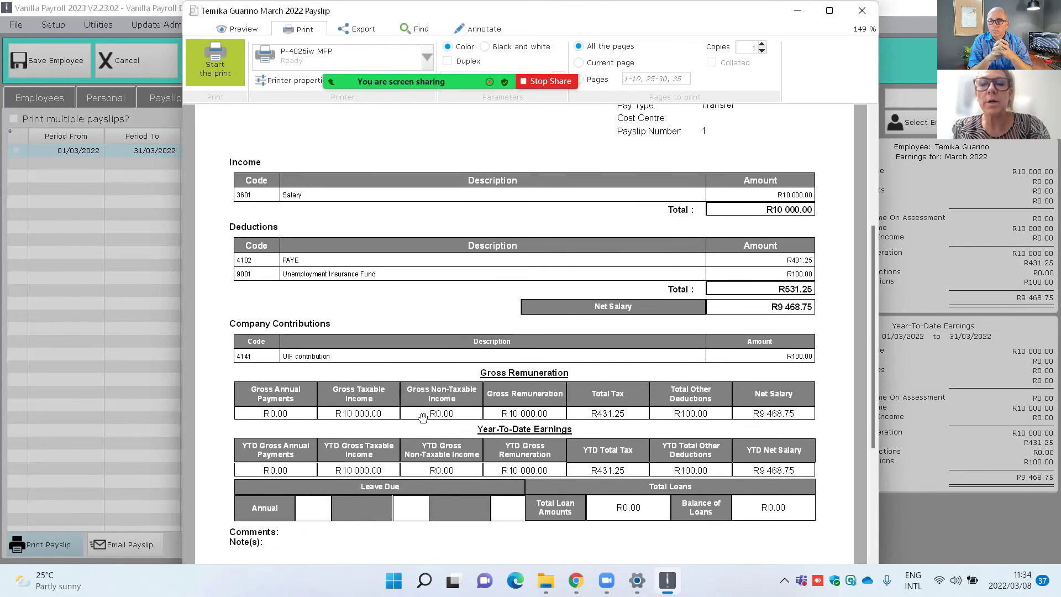
pyautogui.scroll(-2, 505, 439)
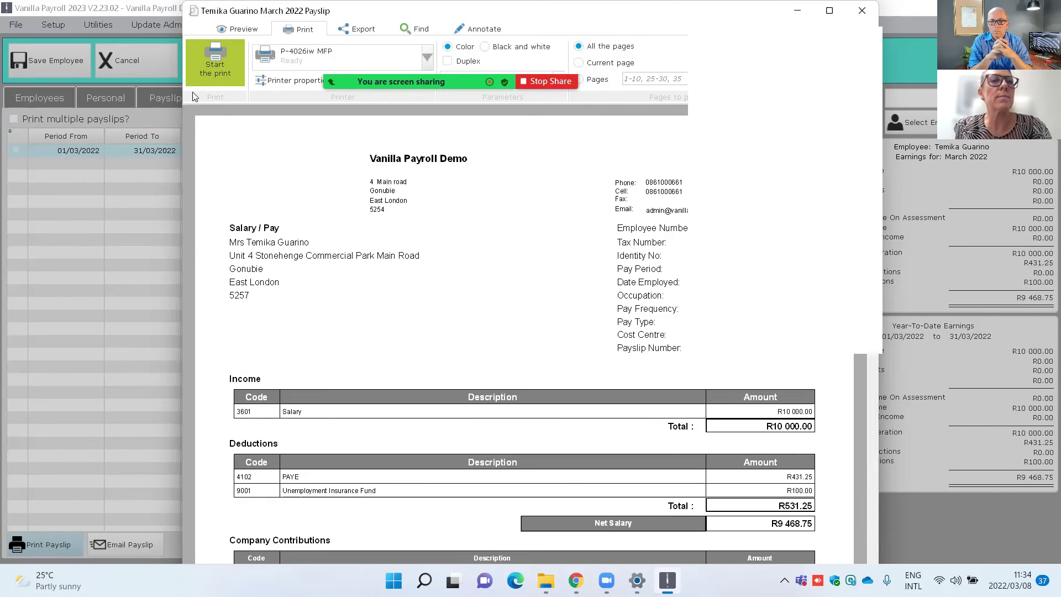
pyautogui.click(46, 100)
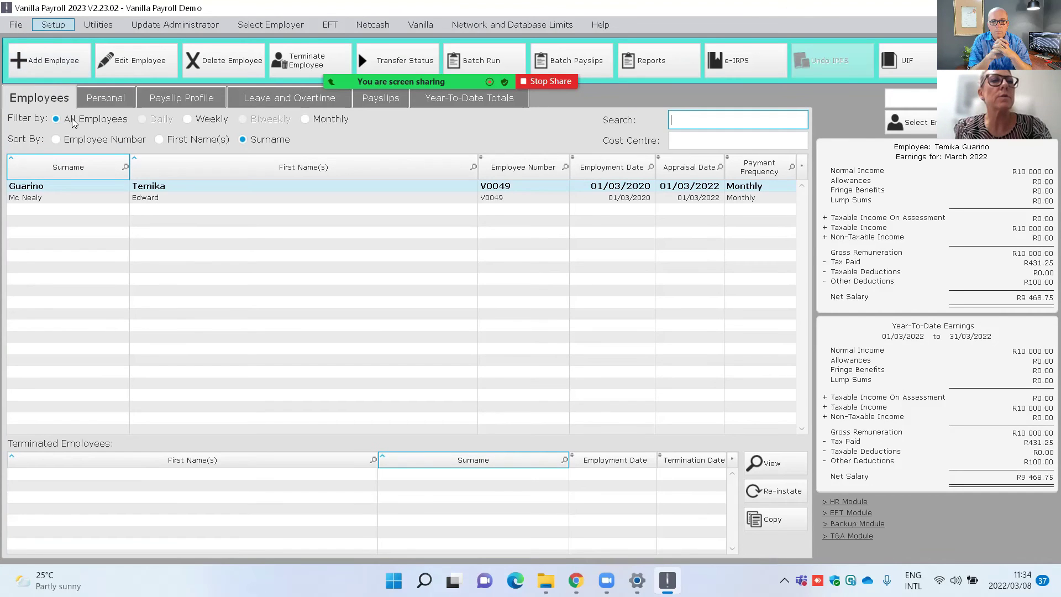
# Turn on 'show Annual Leave on the Payslip' in the payslip report options and save
pyautogui.press('Down')
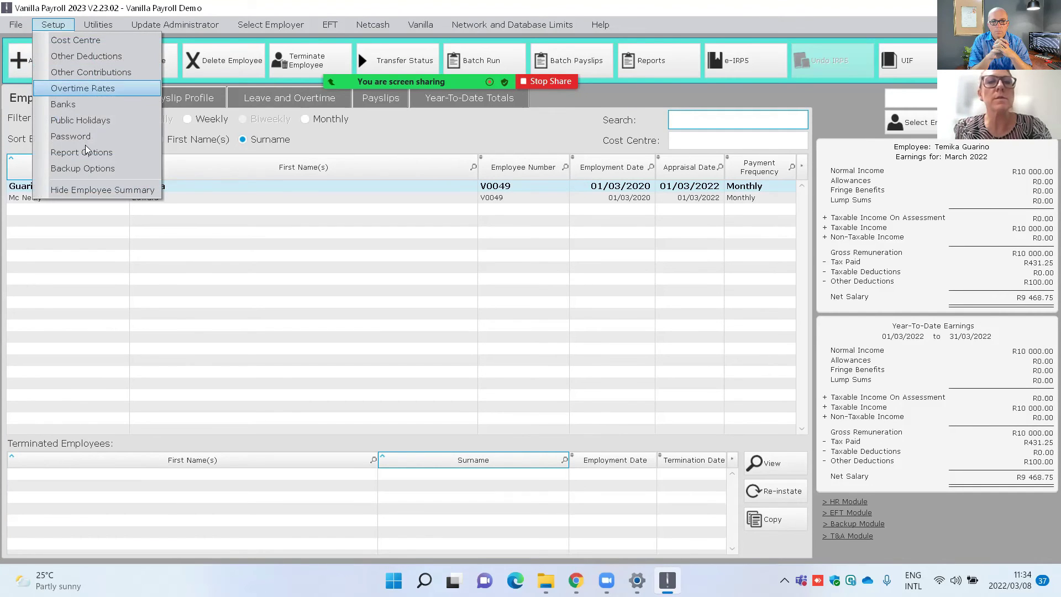
pyautogui.press('Escape')
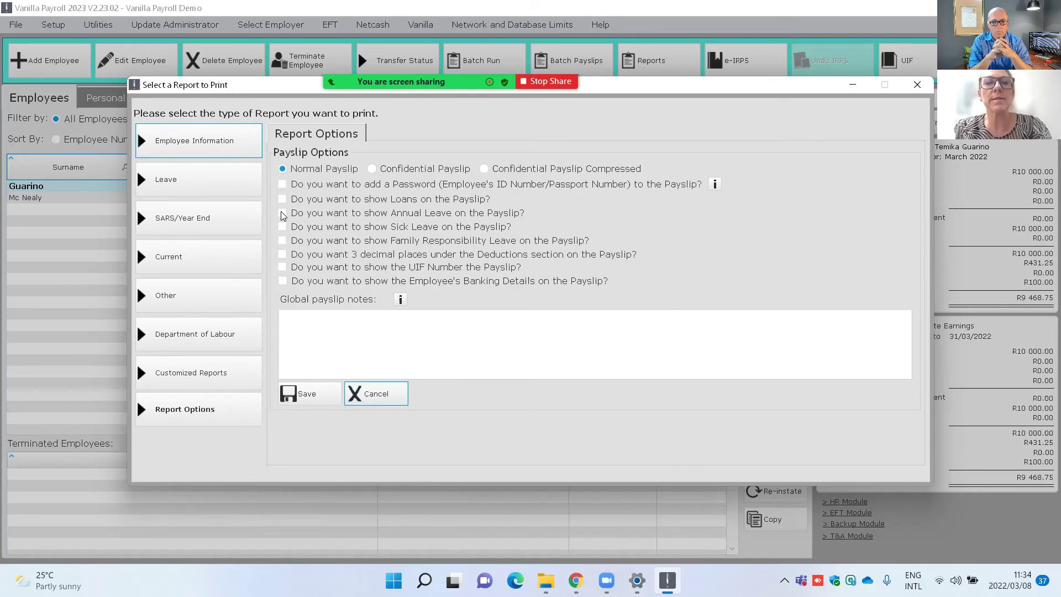
pyautogui.click(284, 214)
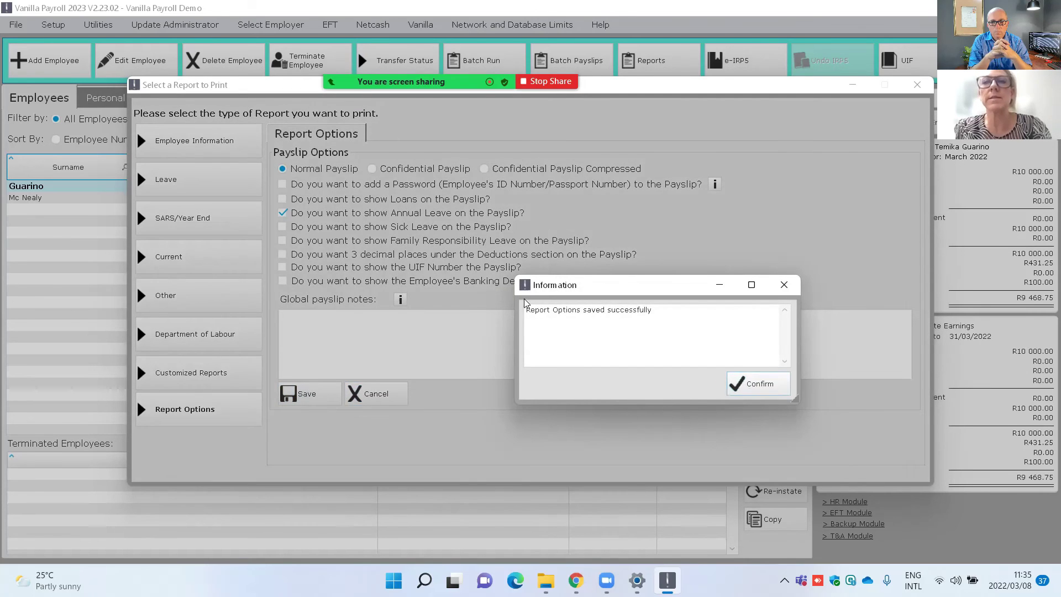
pyautogui.click(746, 385)
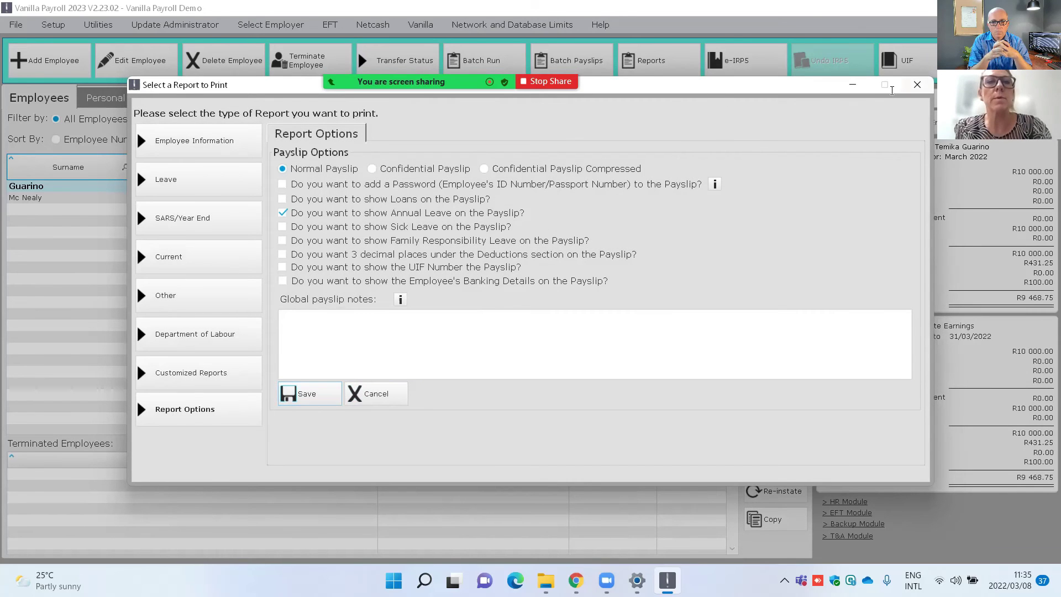
pyautogui.click(918, 85)
# Preview the March 2022 payslip to confirm it shows 1.25 days annual leave due
pyautogui.click(382, 99)
pyautogui.click(73, 555)
pyautogui.scroll(-5, 306, 491)
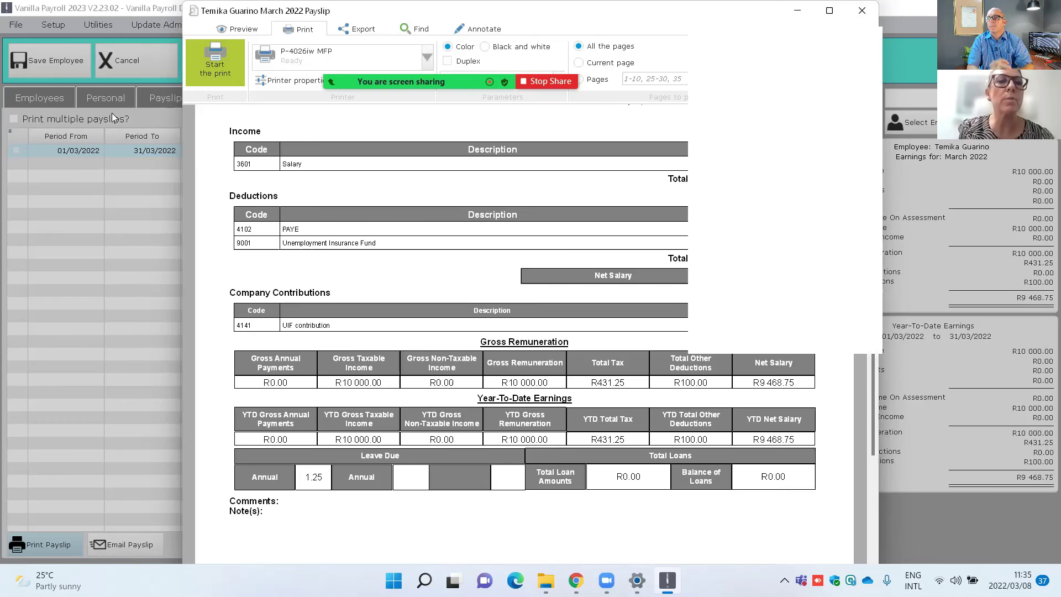
pyautogui.press('Escape')
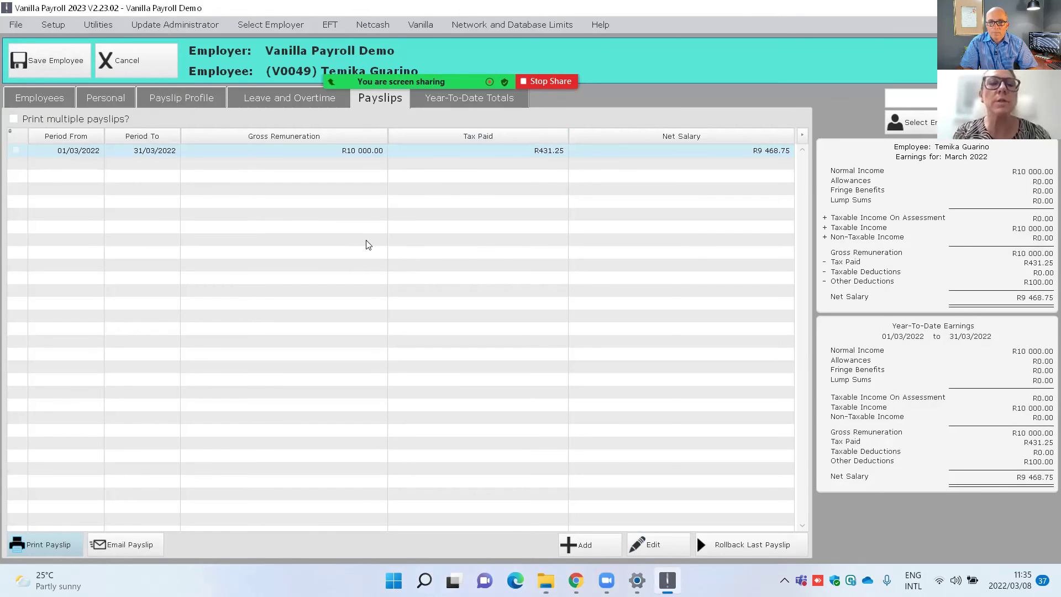
# Back at the employee list, close the report selection window and open the HR Module information
pyautogui.press('Escape')
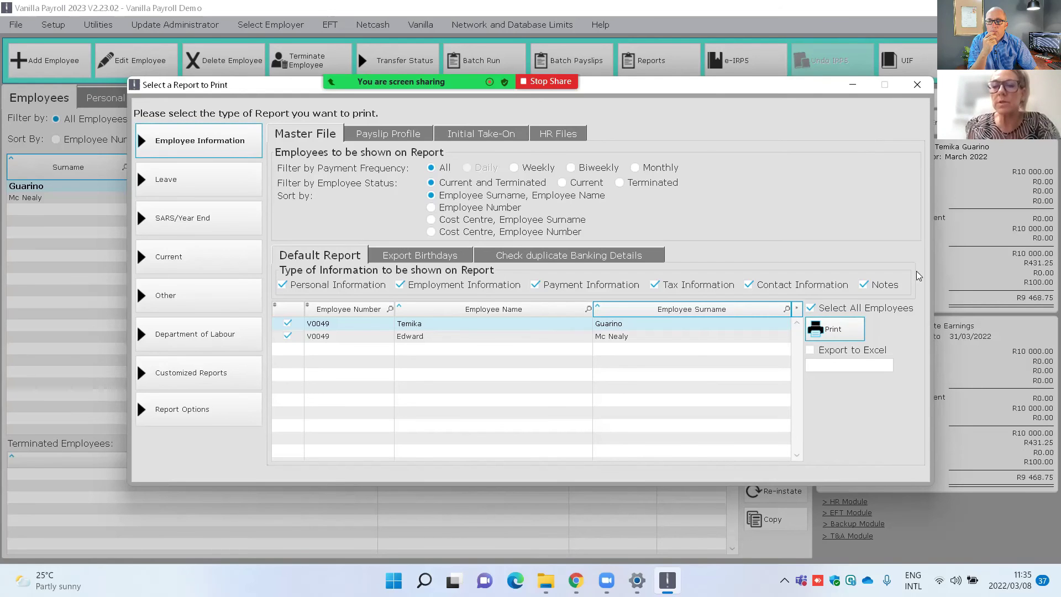
pyautogui.press('Escape')
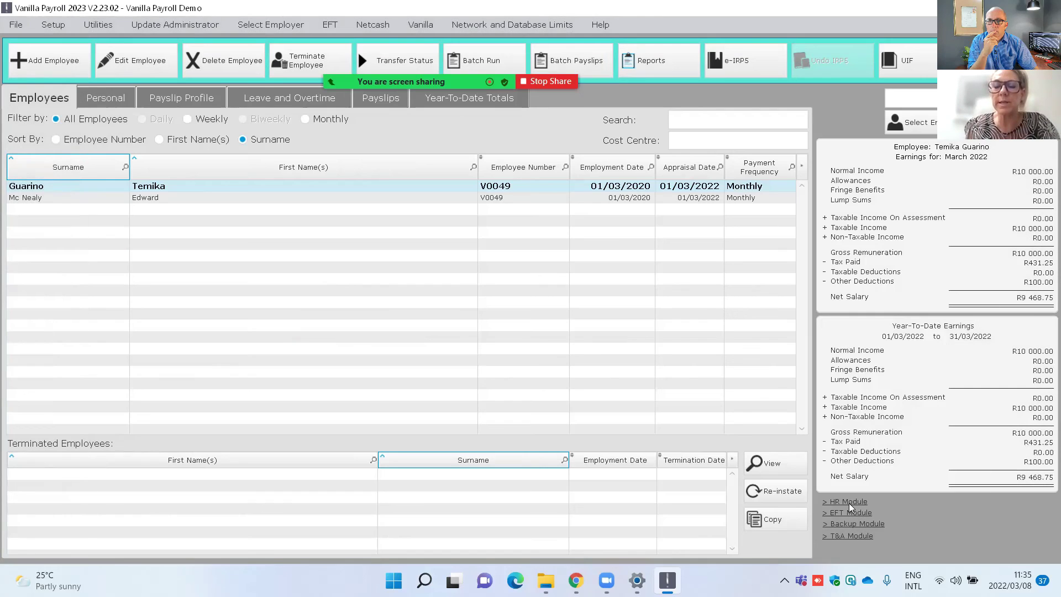
pyautogui.click(841, 502)
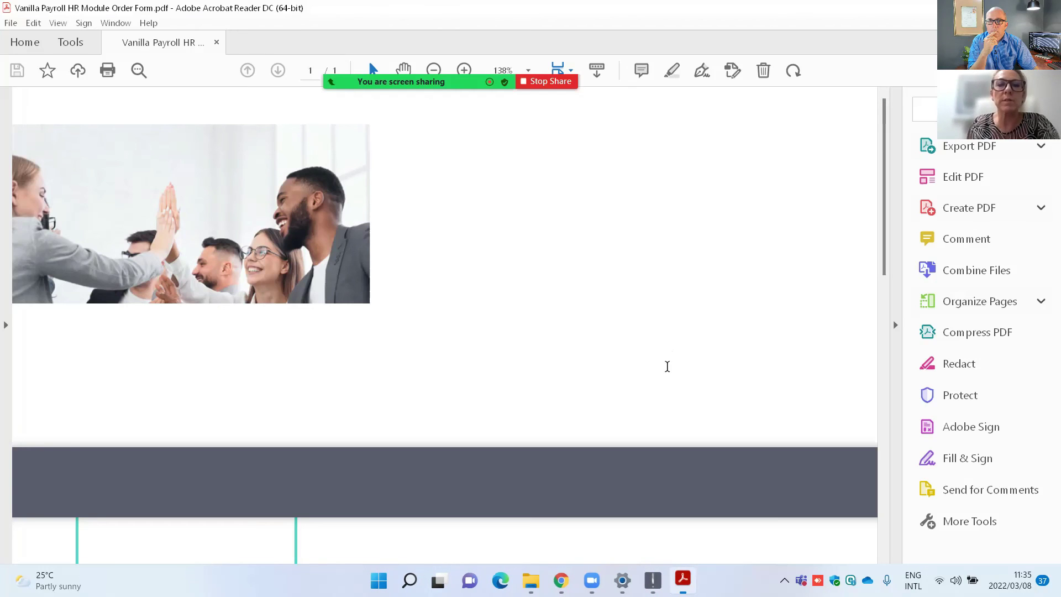
# Scroll down the HR Module Order Form to view contact fields and pricing, then back to the top
pyautogui.scroll(-10, 670, 373)
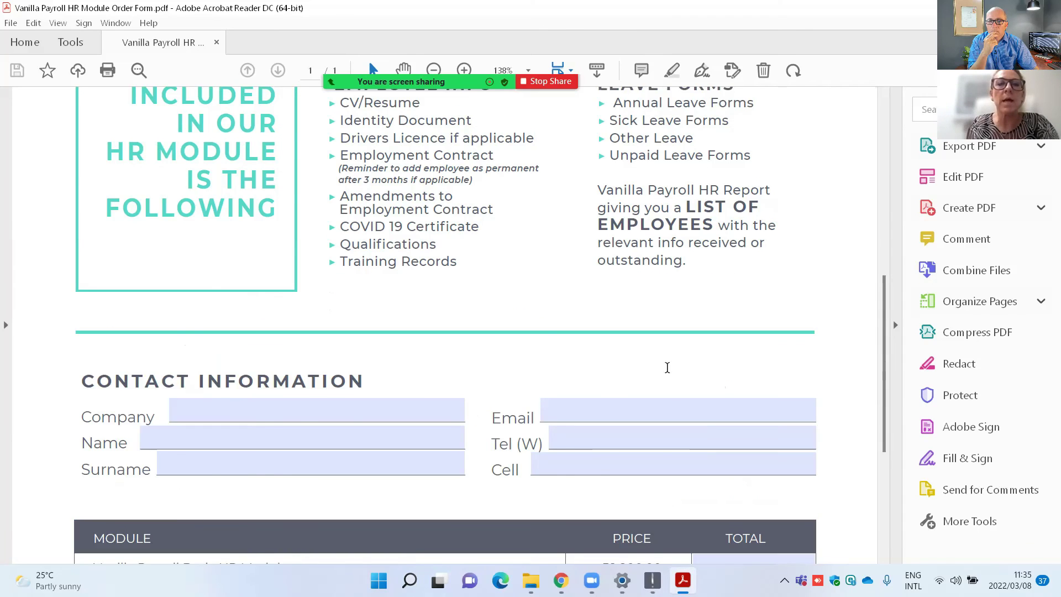
pyautogui.scroll(-5, 667, 368)
pyautogui.scroll(3, 541, 148)
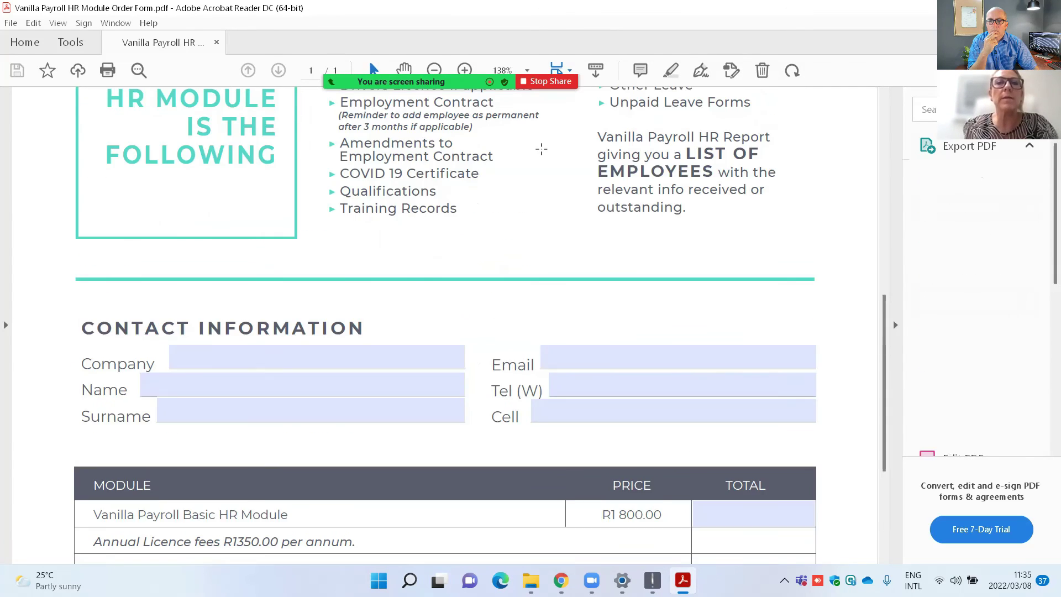
pyautogui.scroll(8, 541, 149)
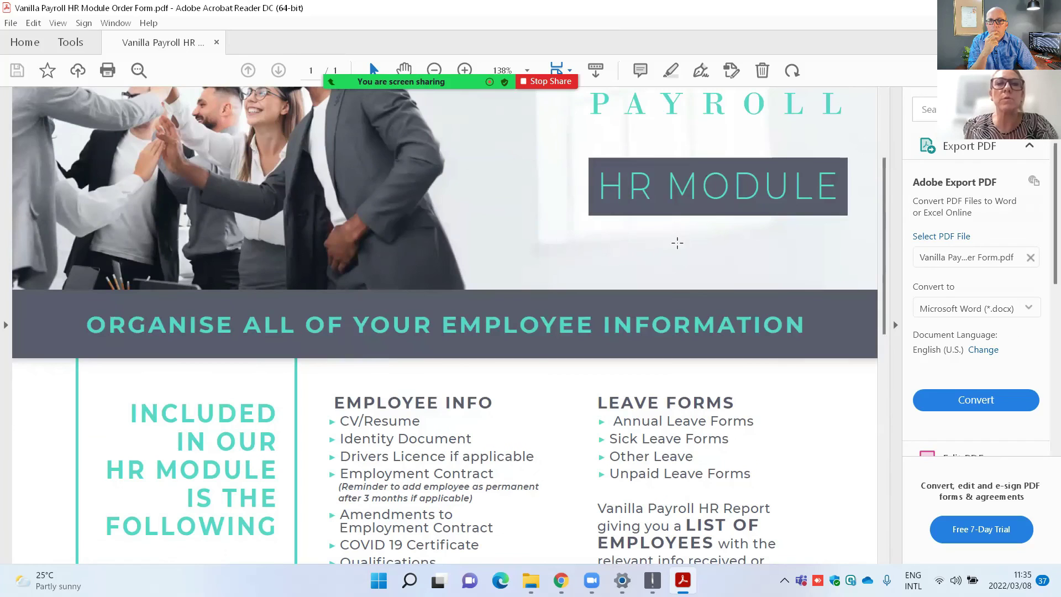
pyautogui.moveTo(398, 81)
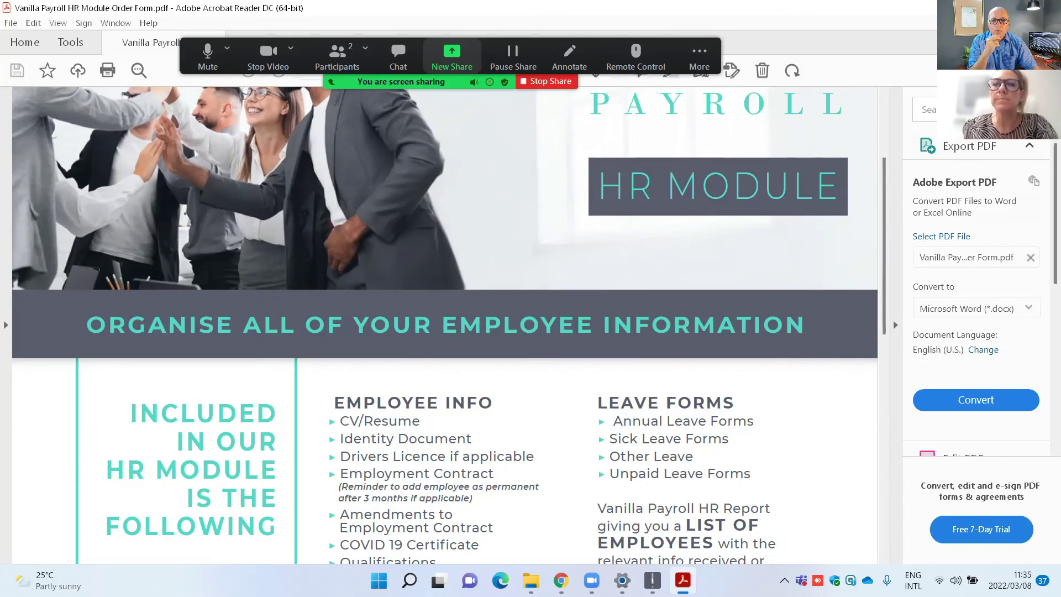